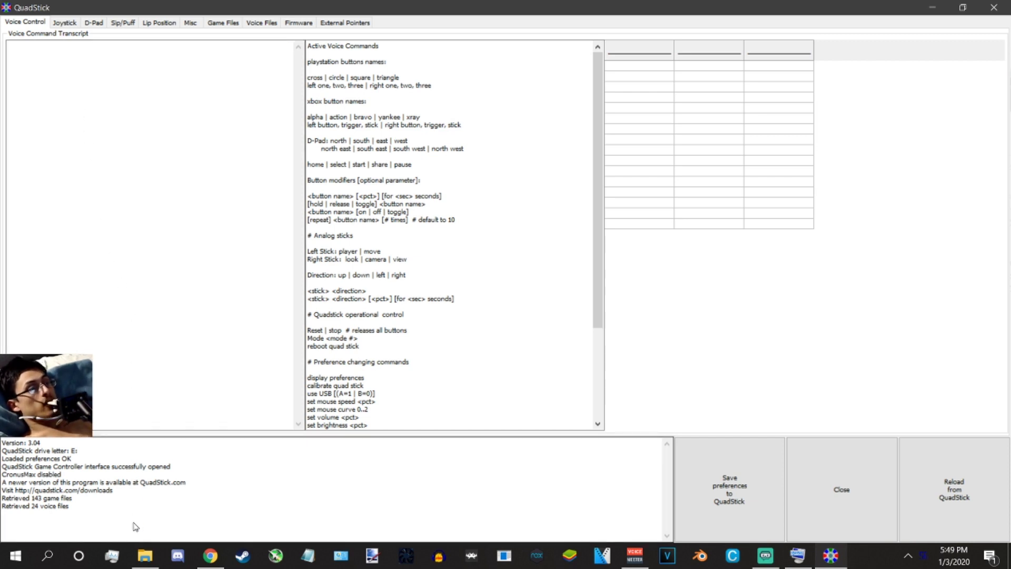
pyautogui.moveTo(135, 527); pyautogui.dragTo(30, 463)
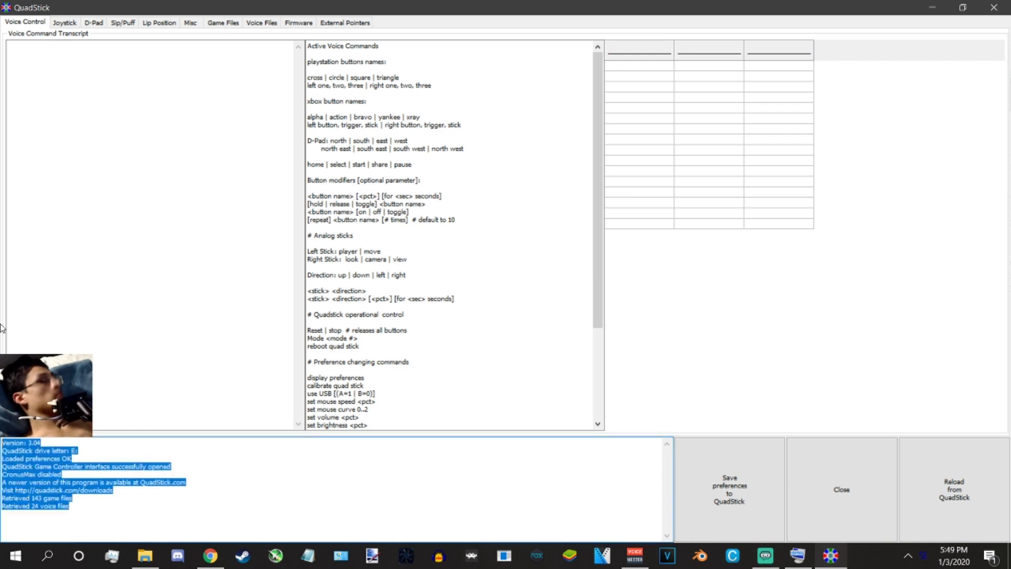
pyautogui.click(226, 452)
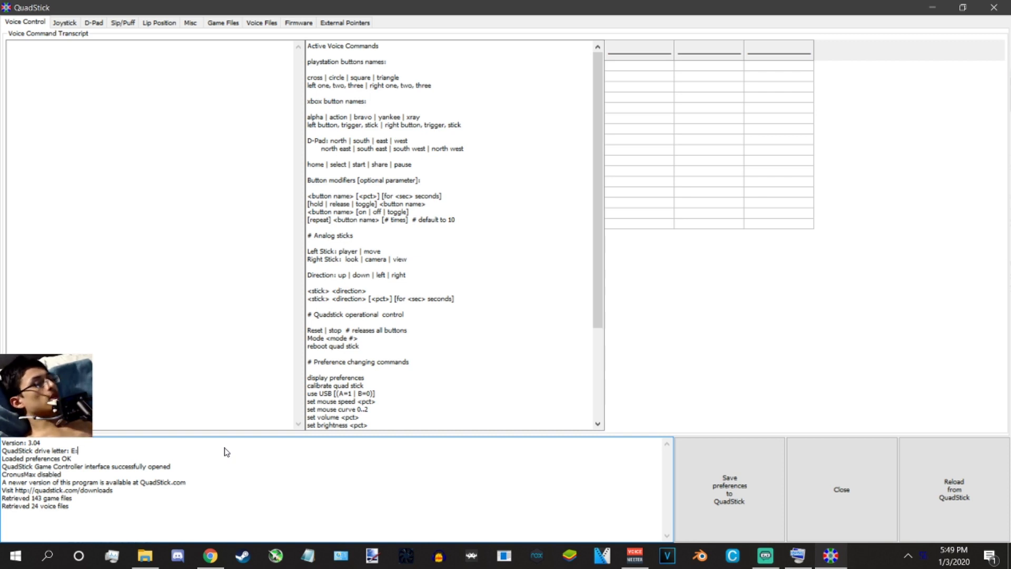
# Step: Switch to Chrome and view the QuadStick Downloads page, the Documentation page and the user guide's Quadstick Manager Program page
pyautogui.click(220, 558)
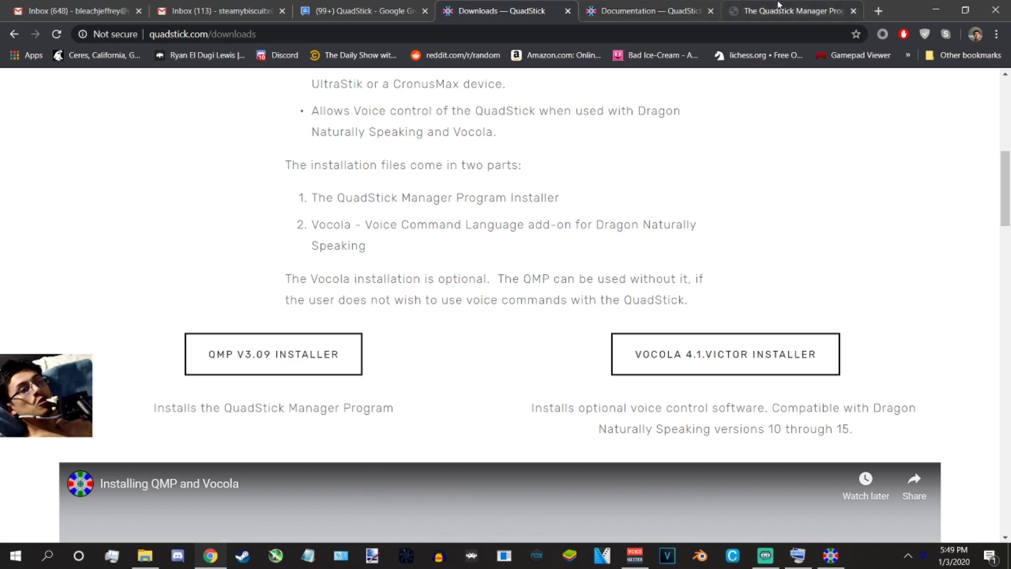
pyautogui.click(678, 6)
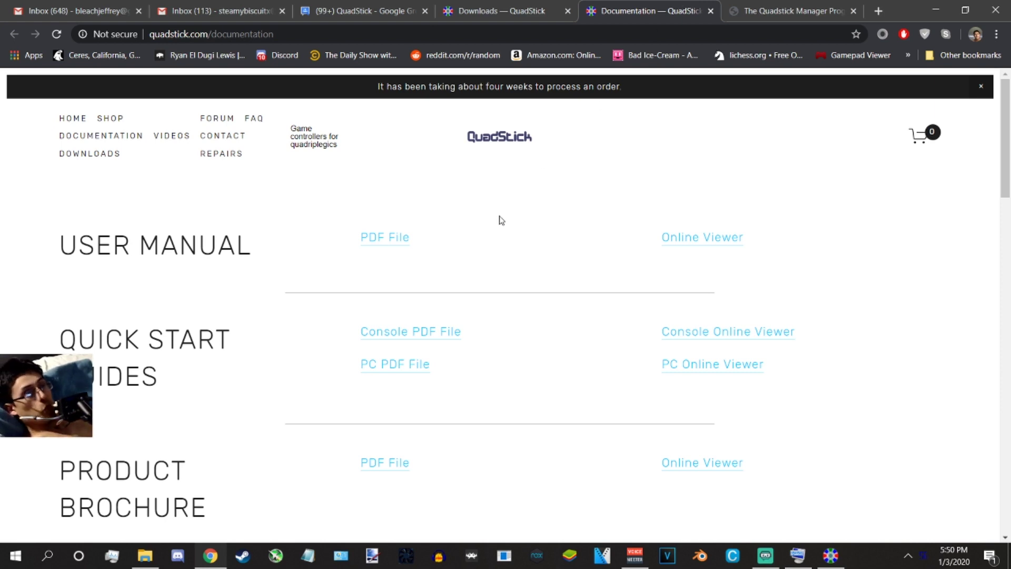
pyautogui.click(816, 5)
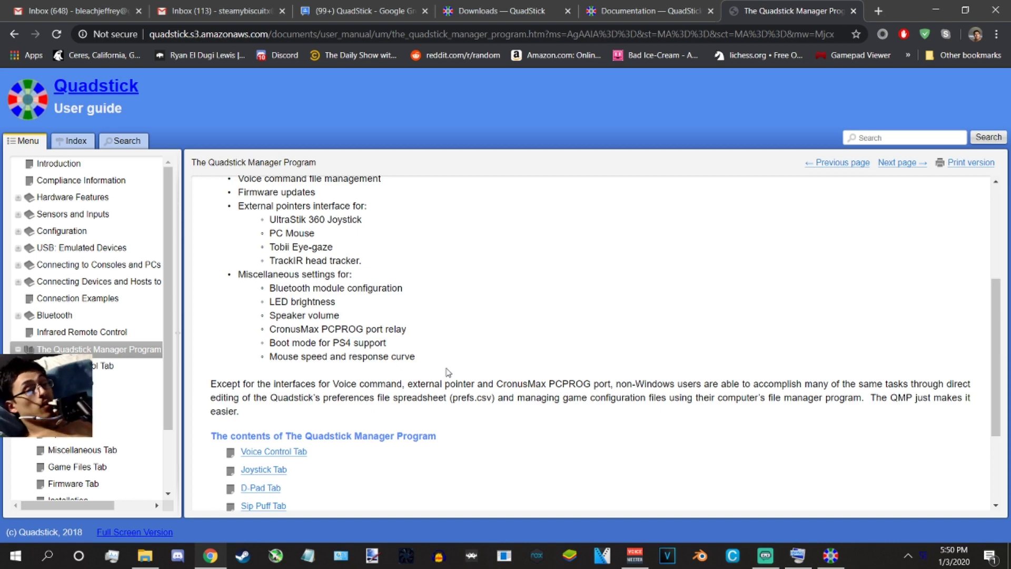
# Step: Search the Quadstick user guide for "nintendo", open the USB Emulation mode 5 (Nintendo Switch) page, and return to the guide's contents
pyautogui.click(798, 554)
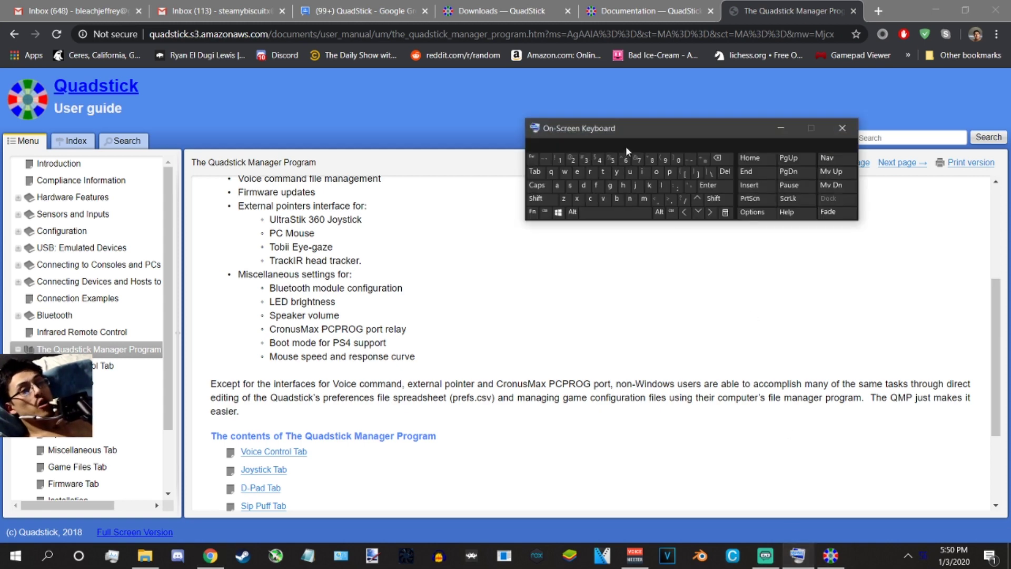
pyautogui.moveTo(674, 134); pyautogui.dragTo(498, 134)
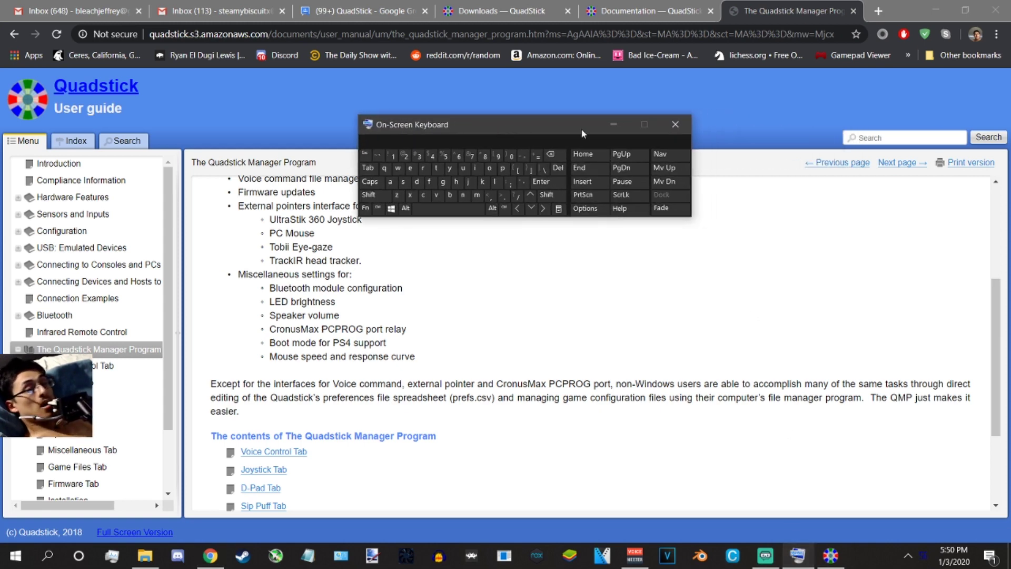
pyautogui.click(894, 136)
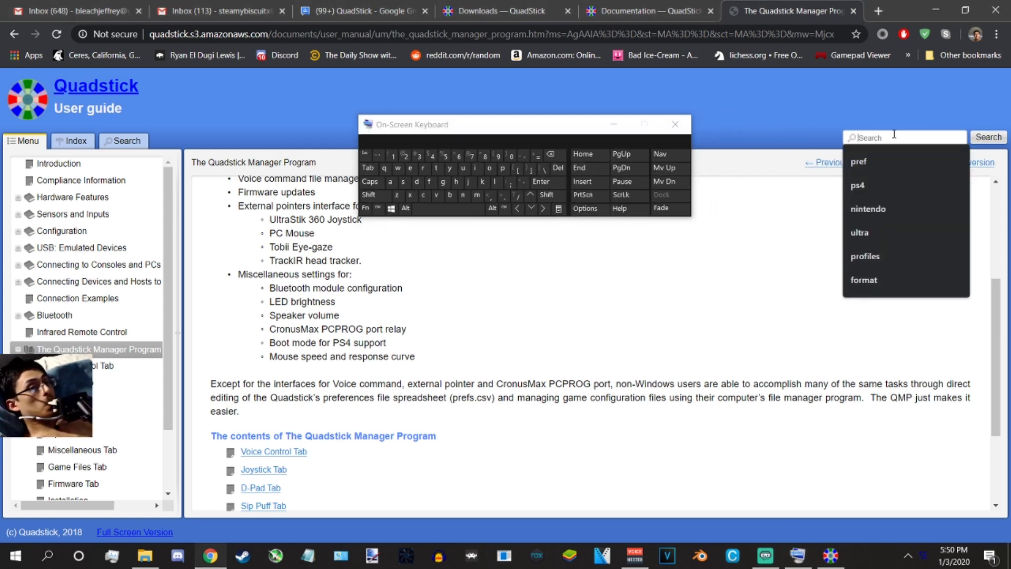
pyautogui.click(868, 209)
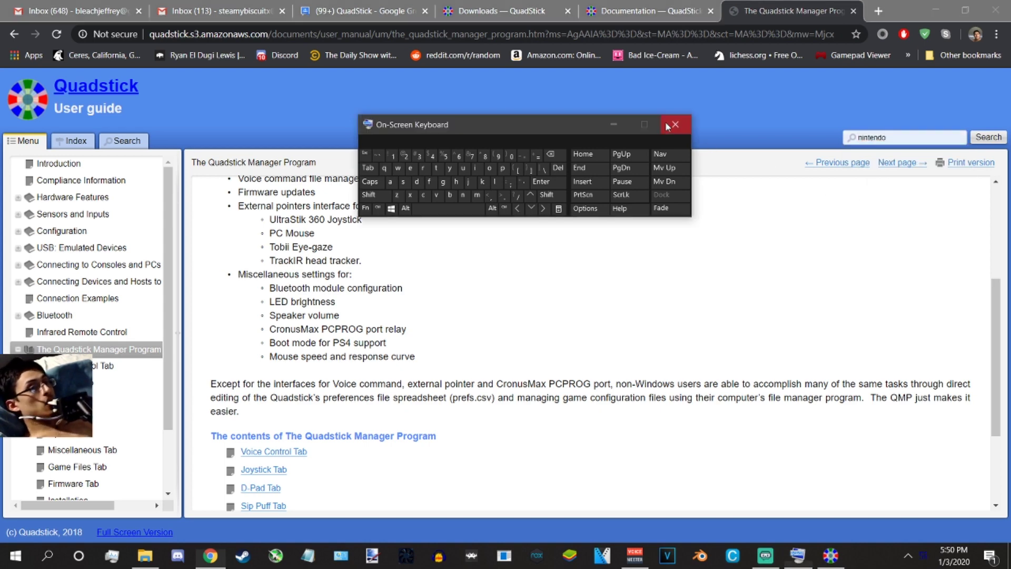
pyautogui.click(669, 125)
pyautogui.click(978, 136)
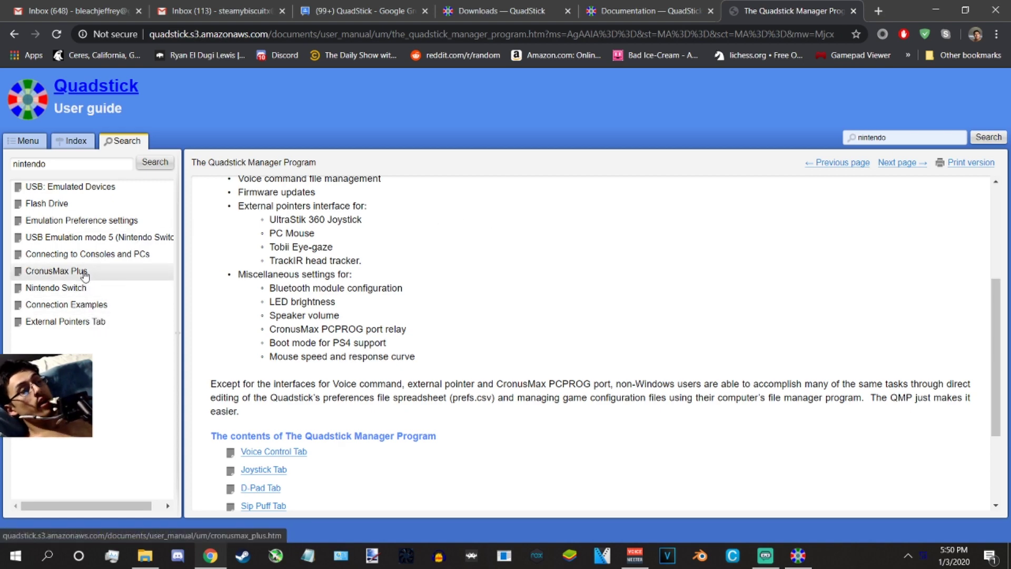
pyautogui.click(94, 242)
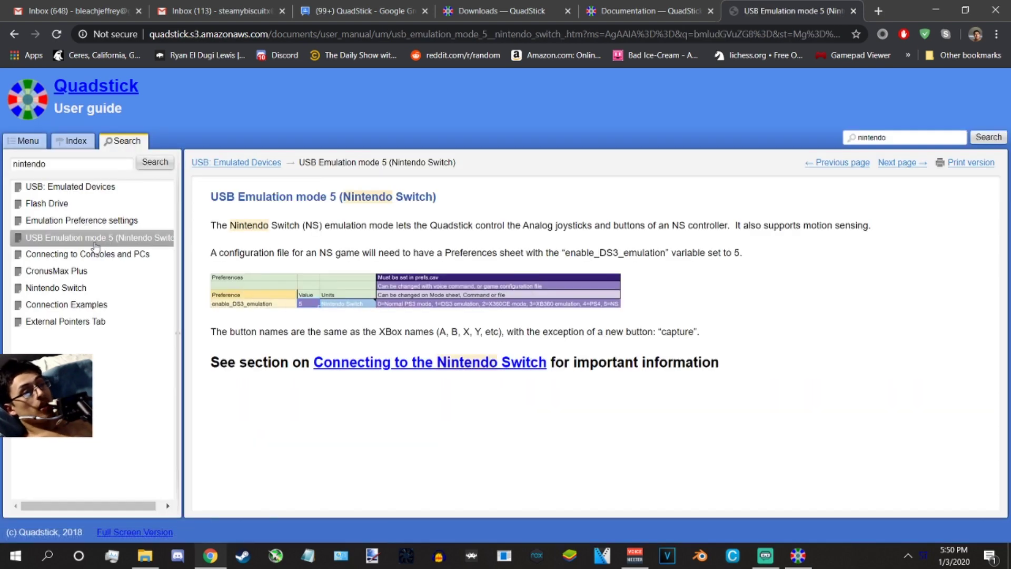
pyautogui.click(44, 148)
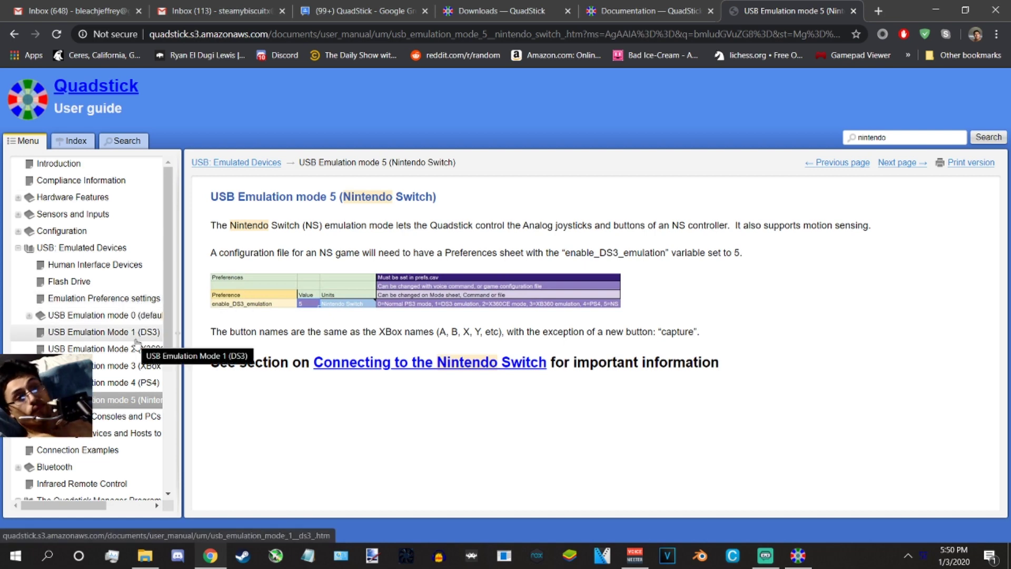
# Step: Switch to Streamlabs OBS, move the camera source down to the scene's lower-left corner, and return to the QuadStick program
pyautogui.click(799, 556)
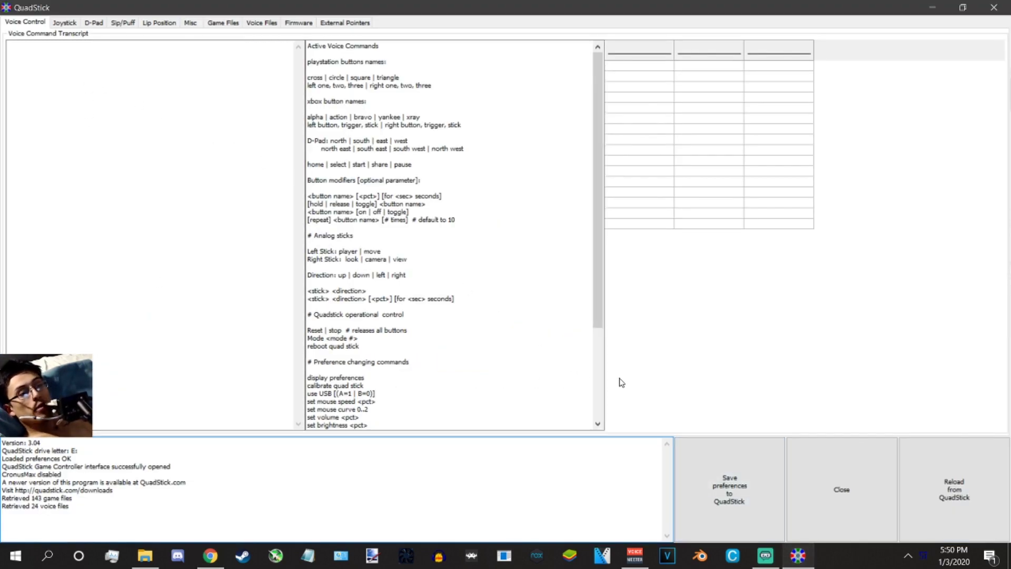
pyautogui.click(764, 558)
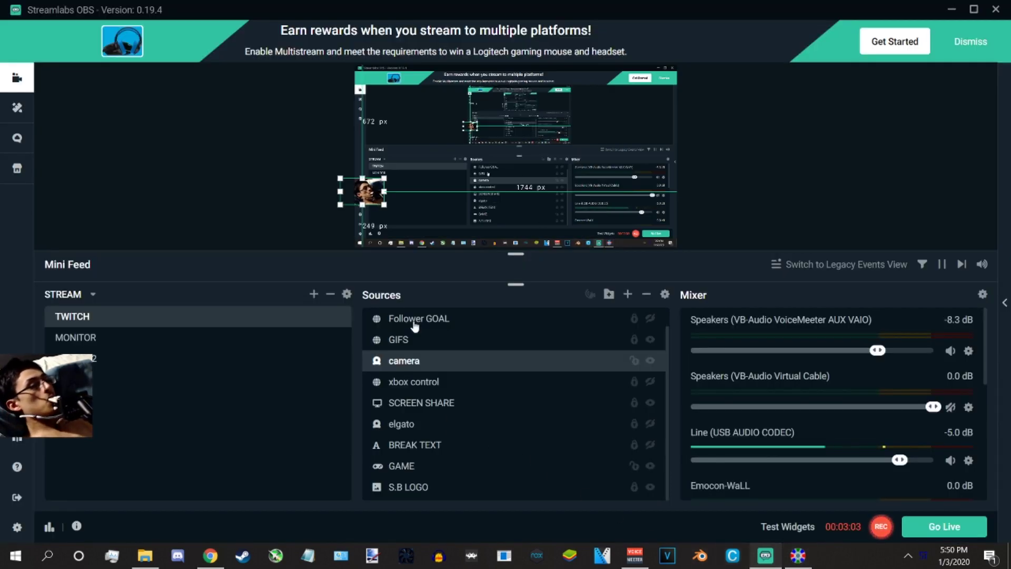
pyautogui.moveTo(367, 181); pyautogui.dragTo(365, 232)
pyautogui.click(798, 556)
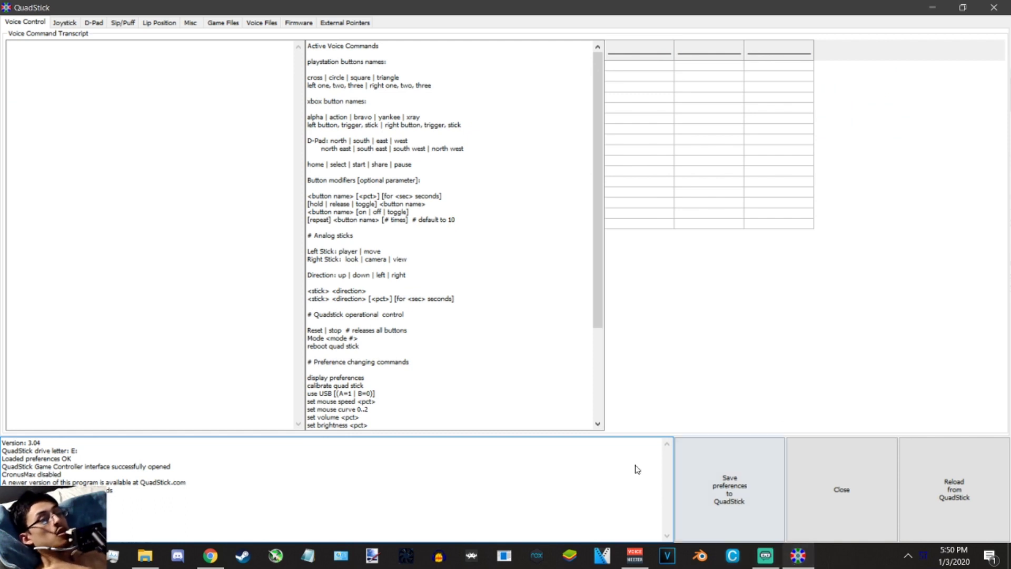
# Step: Try the joystick range sliders, raising all linked directions to about 23 and the horizontally linked pair to about 28
pyautogui.click(65, 26)
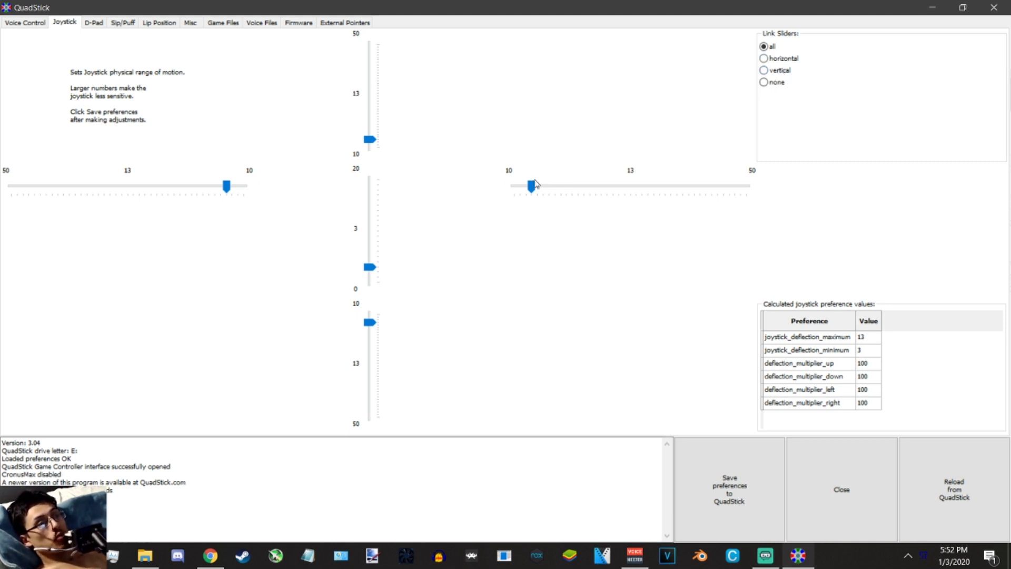
pyautogui.moveTo(532, 185); pyautogui.dragTo(593, 203)
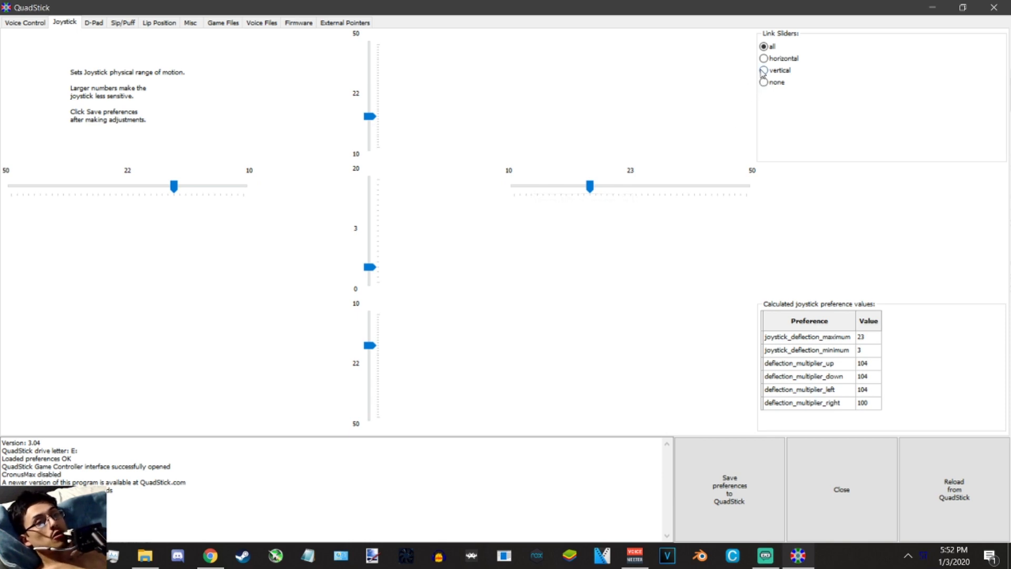
pyautogui.click(764, 59)
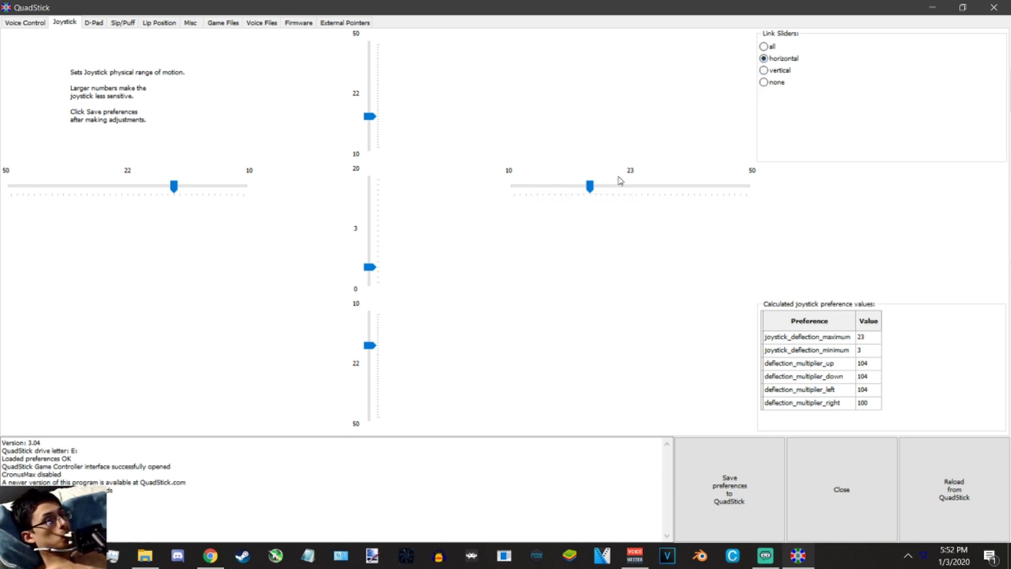
pyautogui.moveTo(590, 187); pyautogui.dragTo(619, 190)
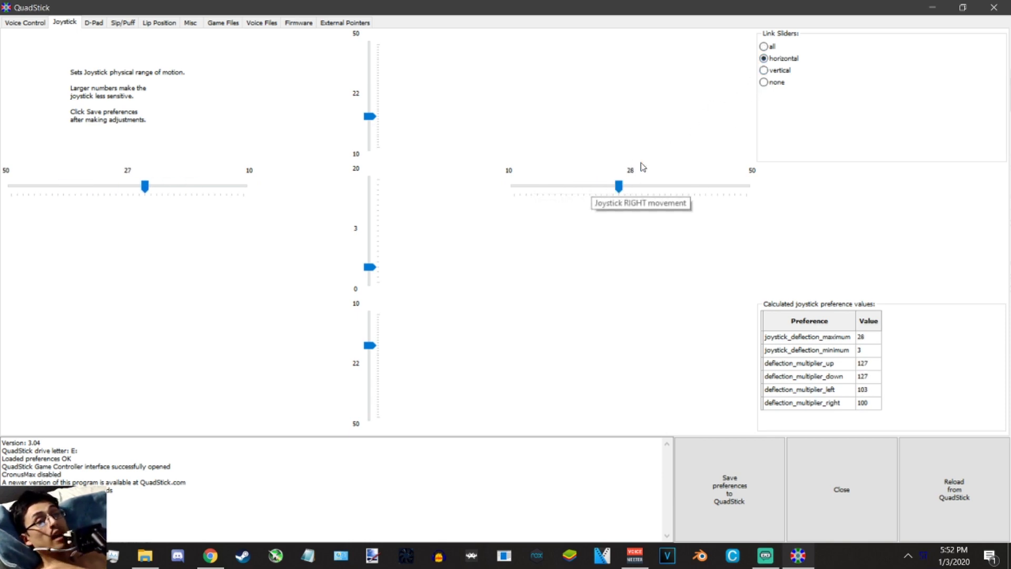
# Step: Try vertically linked joystick ranges at 35 and an unlinked right range at 22, and discard the changes by reloading the QuadStick preferences
pyautogui.click(765, 73)
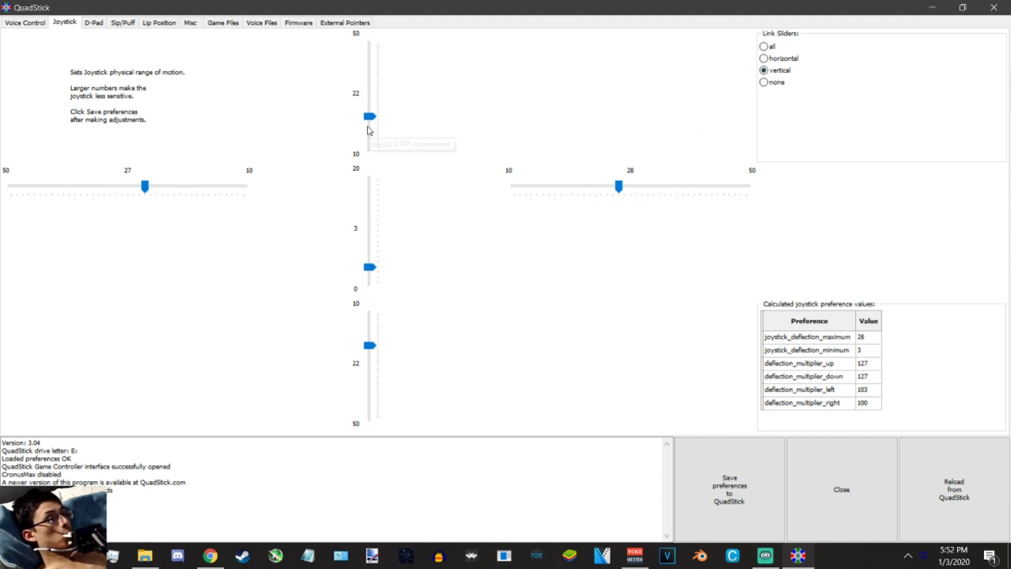
pyautogui.moveTo(370, 118); pyautogui.dragTo(372, 86)
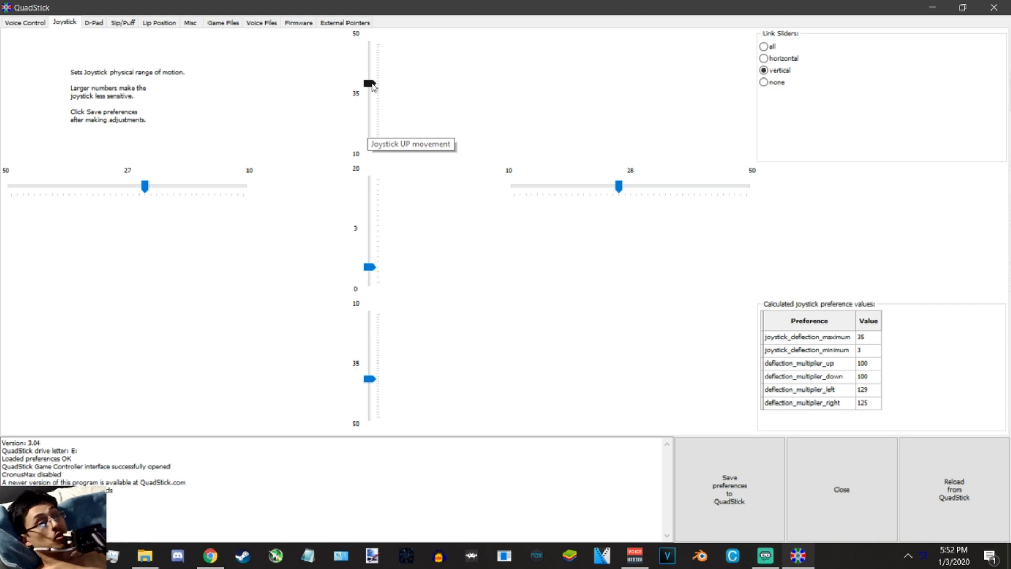
pyautogui.click(764, 85)
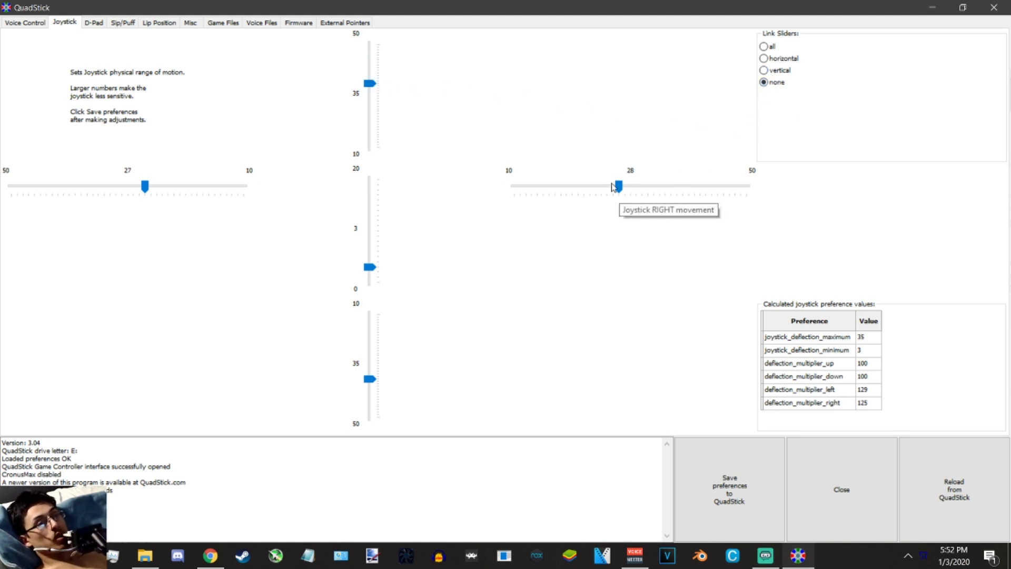
pyautogui.moveTo(616, 187); pyautogui.dragTo(586, 189)
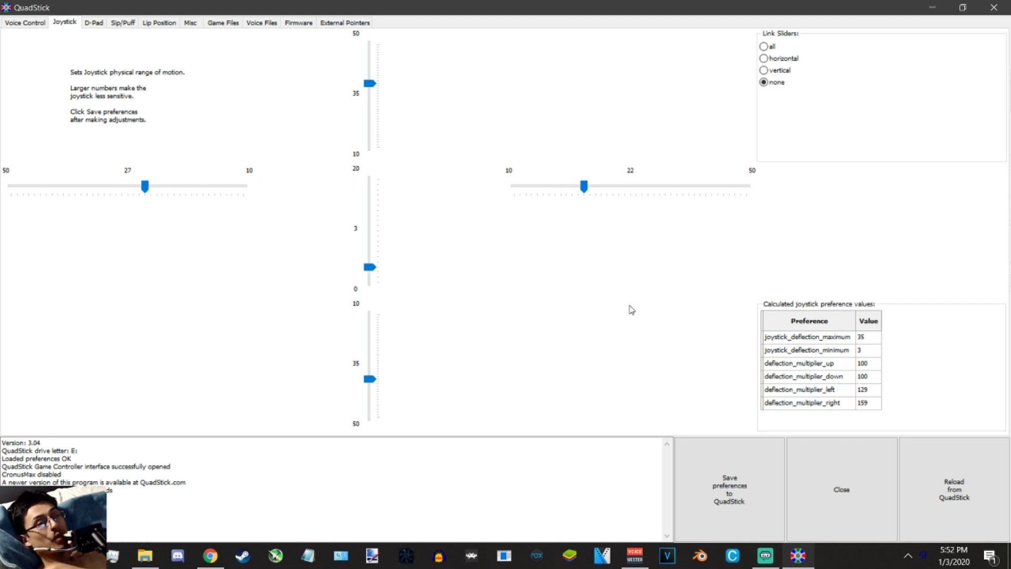
pyautogui.click(962, 478)
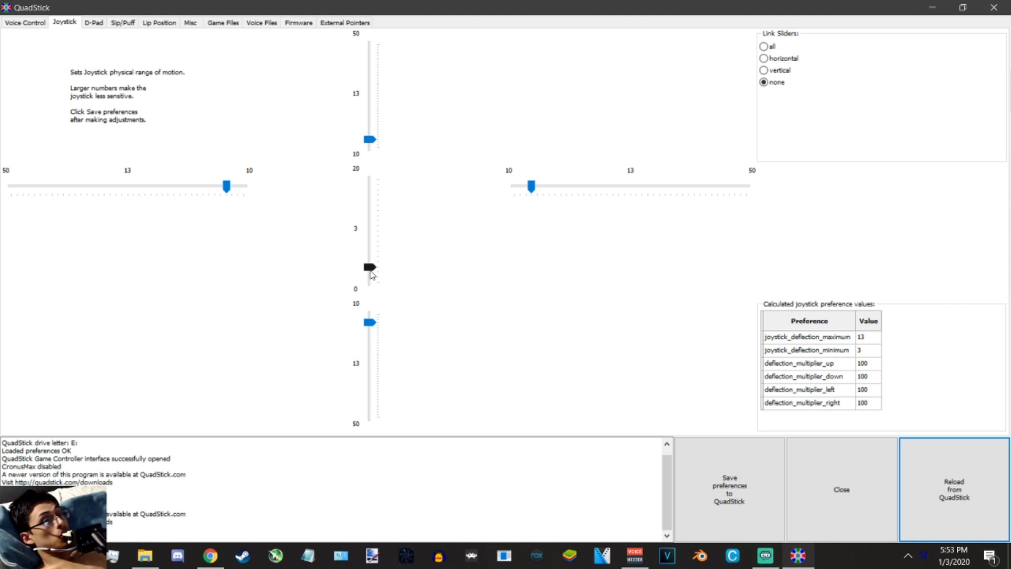
# Step: Try lowering the joystick's center dead zone to 0, and set it back to 3
pyautogui.moveTo(371, 274); pyautogui.dragTo(372, 299)
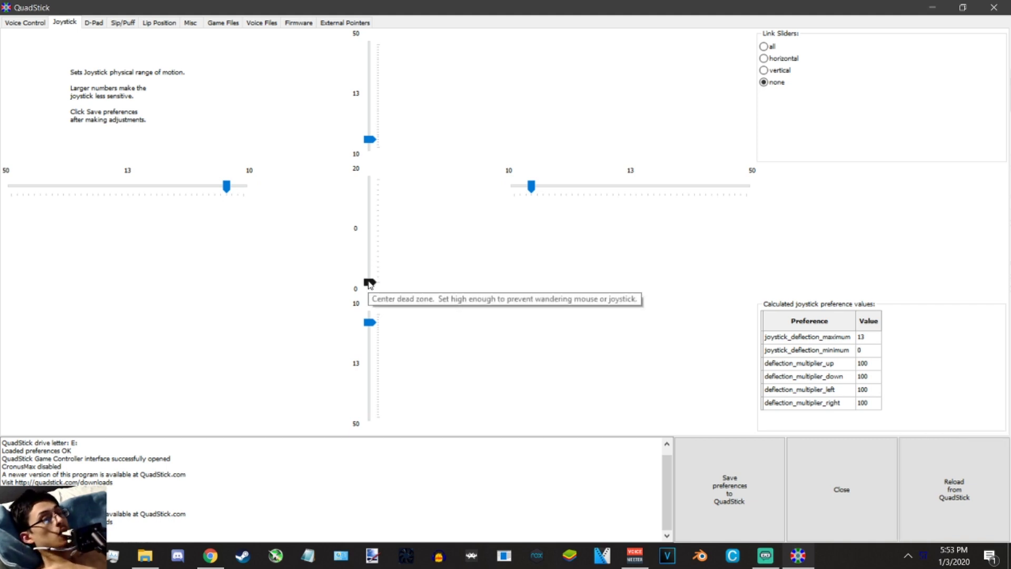
pyautogui.moveTo(371, 283); pyautogui.dragTo(383, 272)
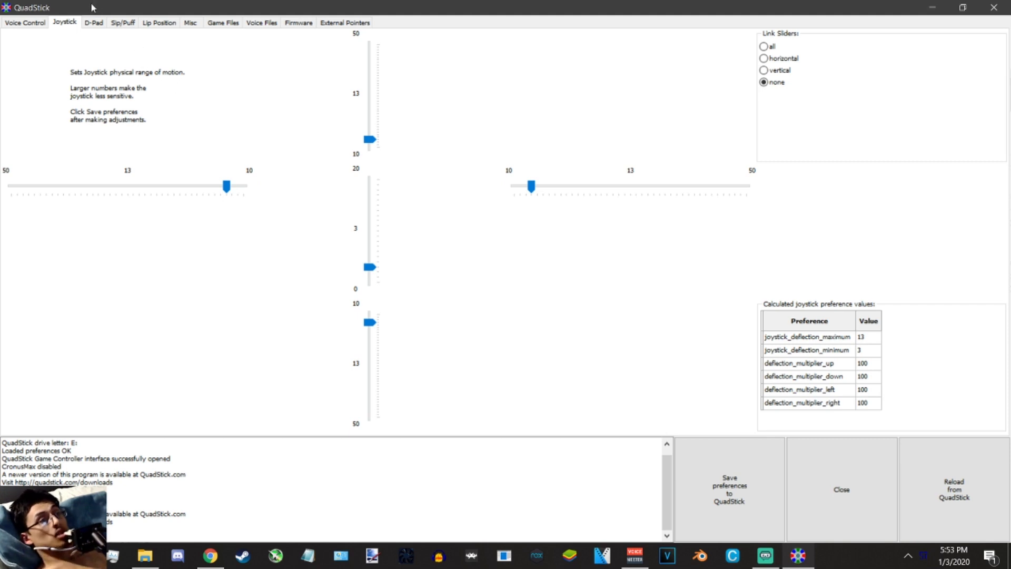
# Step: Examine the D-Pad settings for the outer ring, inner ring and inner ring delay
pyautogui.click(93, 23)
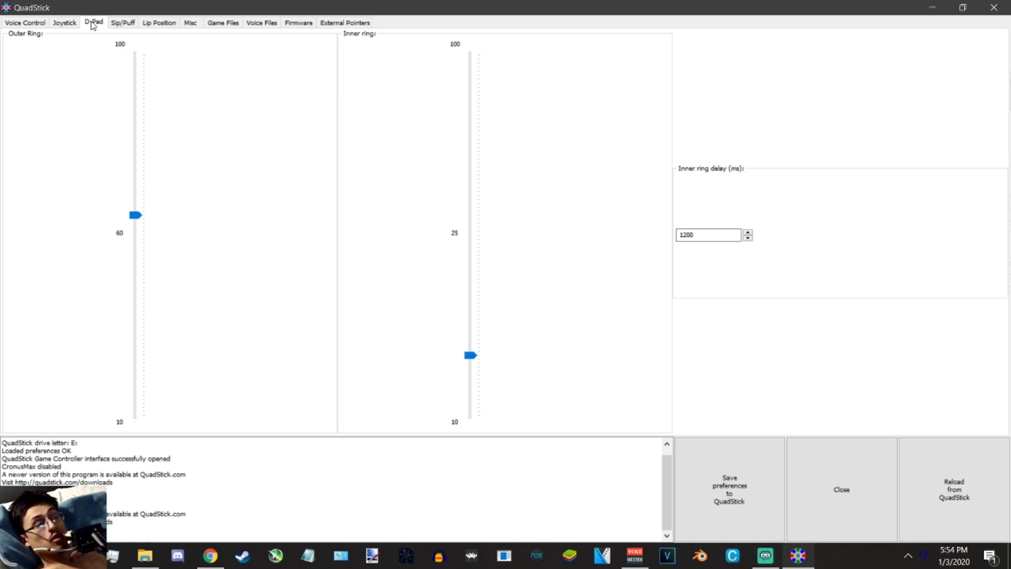
# Step: Set the Sip/Puff long high threshold delay to 1000 using the on-screen keyboard, and save the preferences to the QuadStick
pyautogui.click(125, 23)
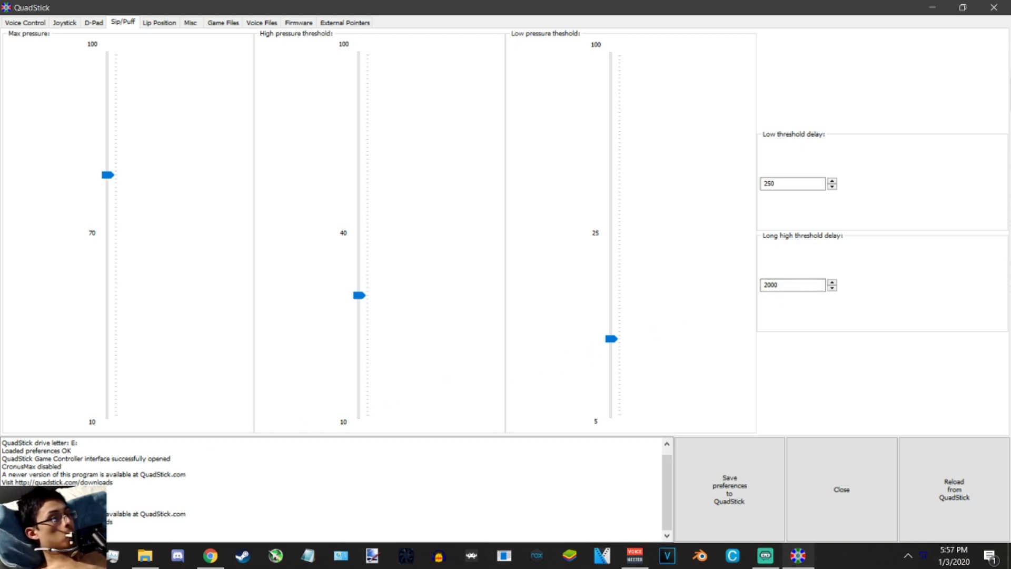
pyautogui.click(80, 555)
pyautogui.click(476, 425)
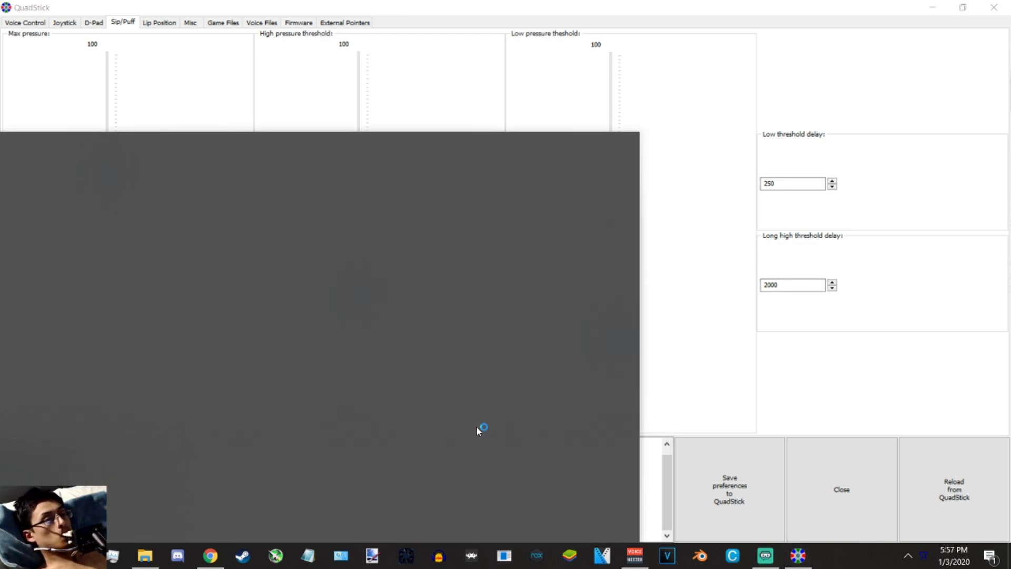
pyautogui.click(770, 284)
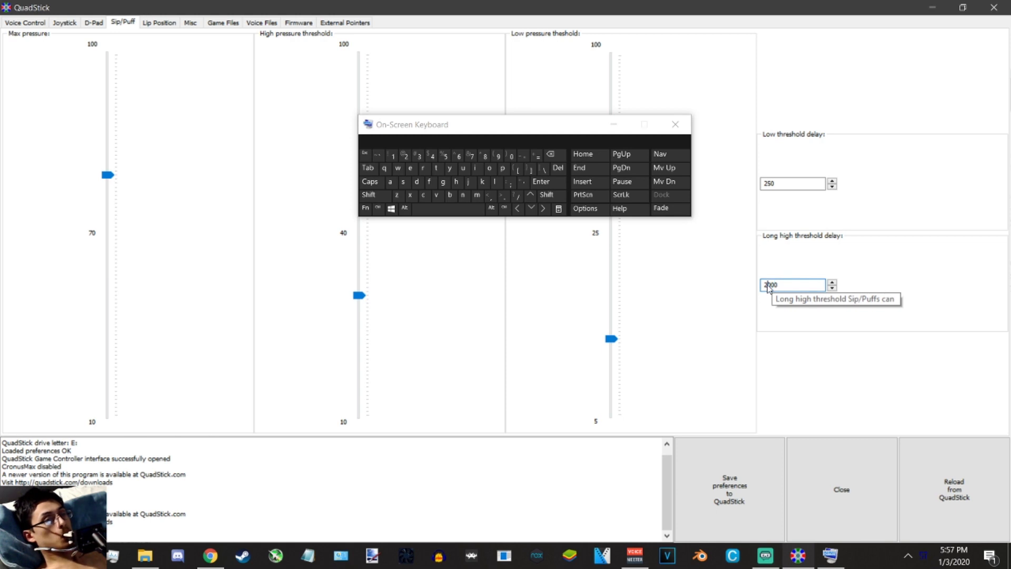
pyautogui.click(551, 154)
pyautogui.click(392, 157)
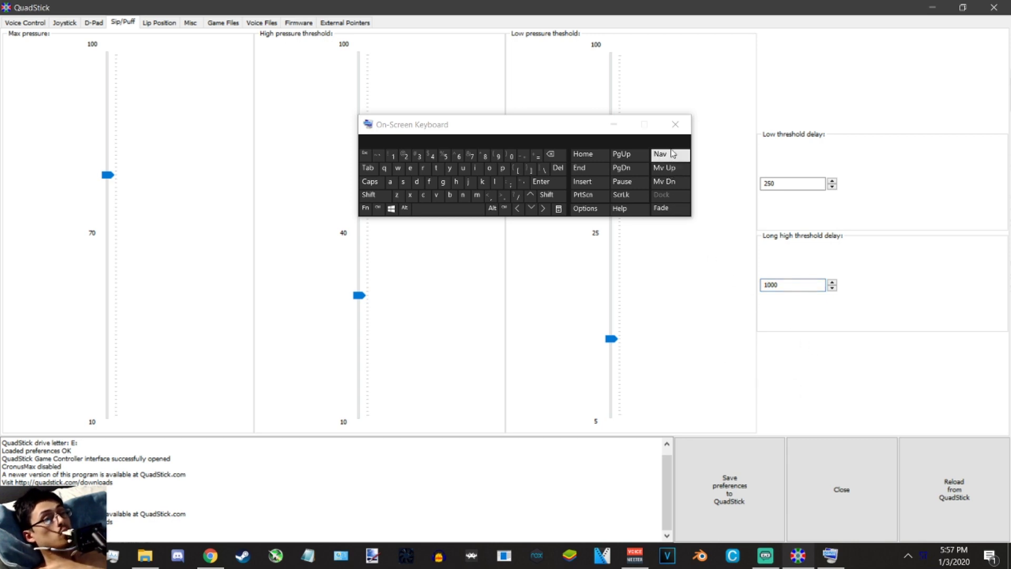
pyautogui.click(675, 123)
pyautogui.click(675, 123)
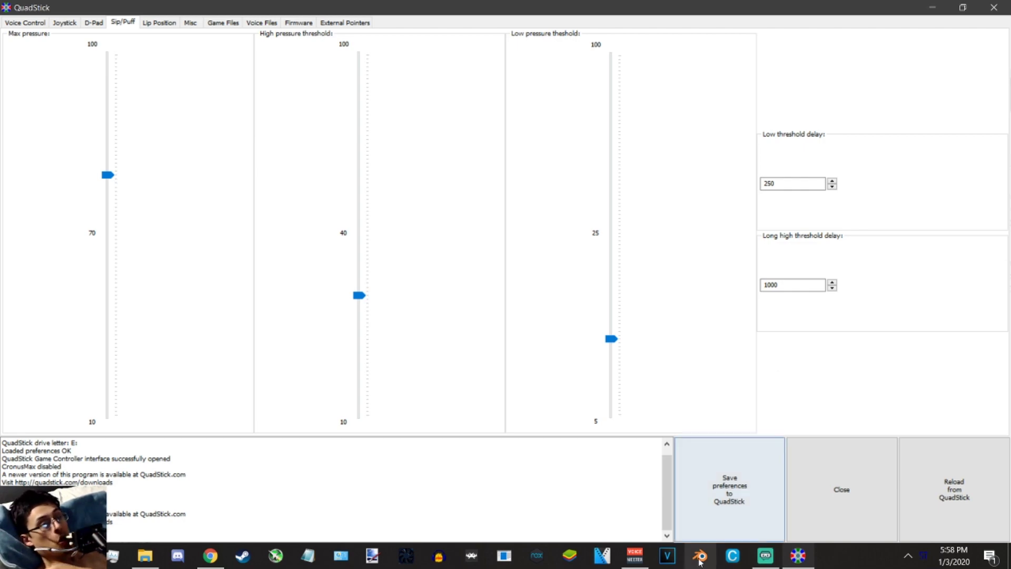
pyautogui.click(715, 474)
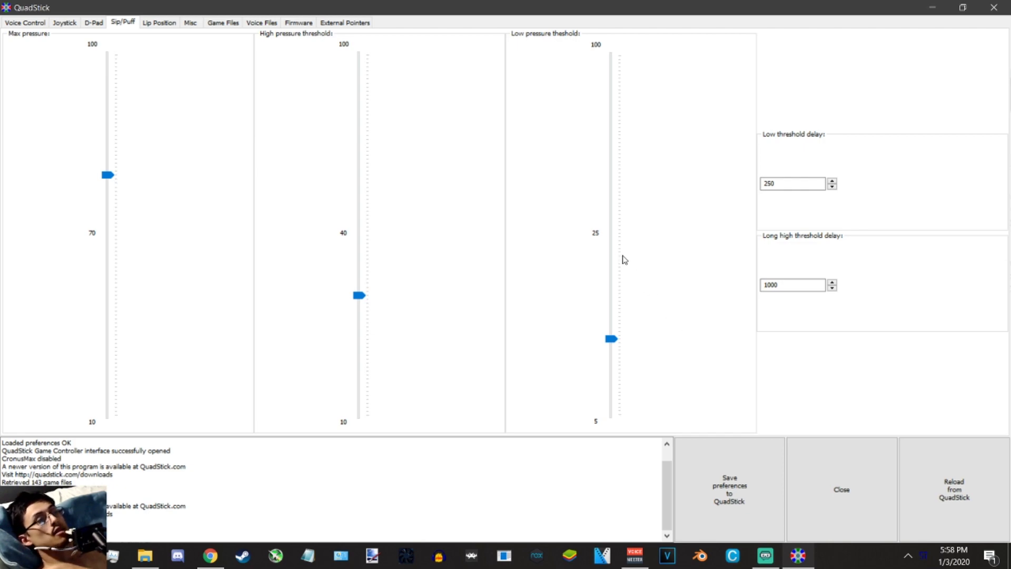
# Step: Examine the lip position signal settings and the miscellaneous settings for mouse speed, LED brightness, speaker volume and Bluetooth
pyautogui.click(170, 22)
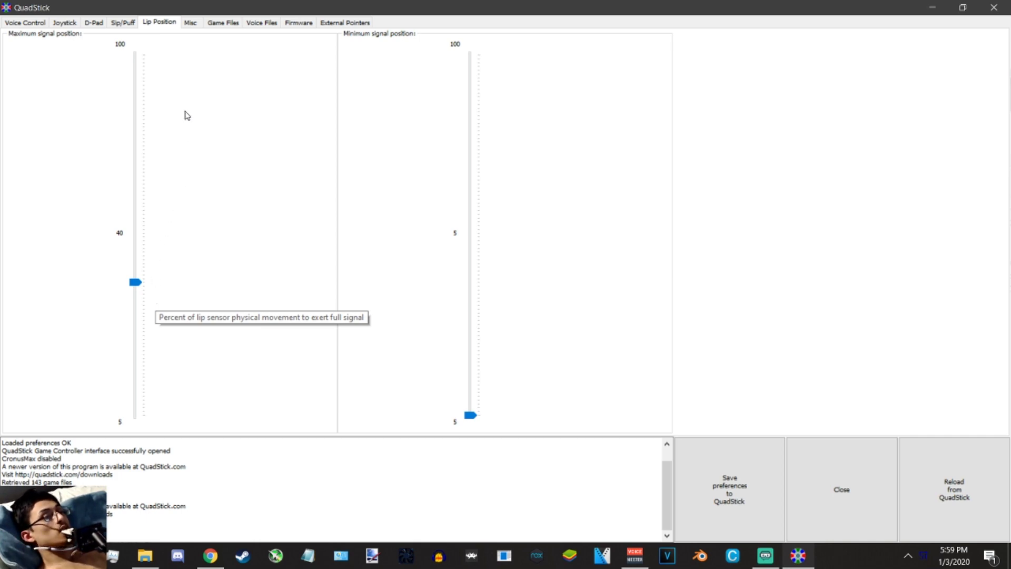
pyautogui.click(191, 24)
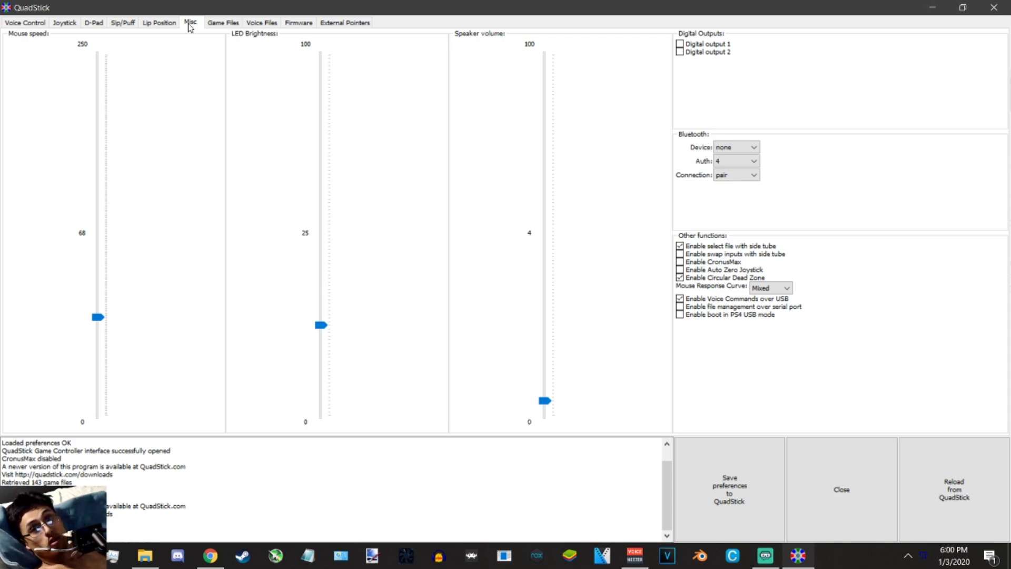
# Step: Try raising the mouse speed to 116, and reload the preferences from the QuadStick
pyautogui.click(64, 22)
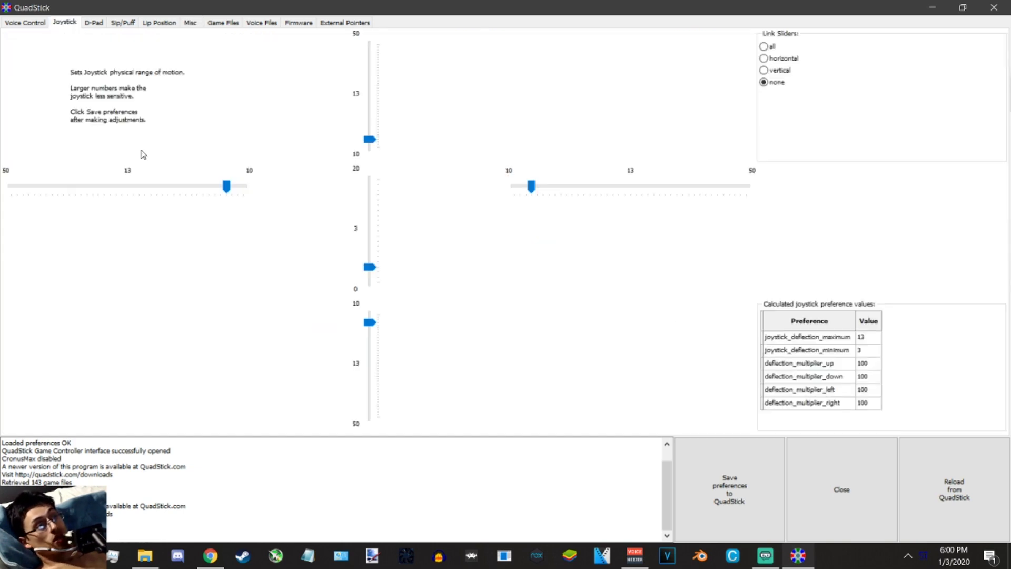
pyautogui.click(191, 23)
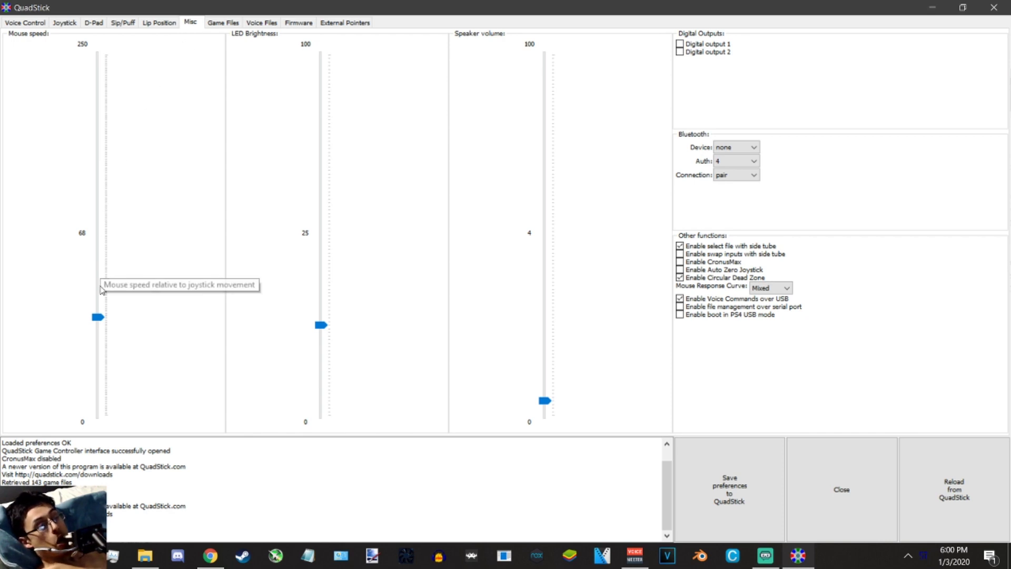
pyautogui.moveTo(100, 321); pyautogui.dragTo(102, 251)
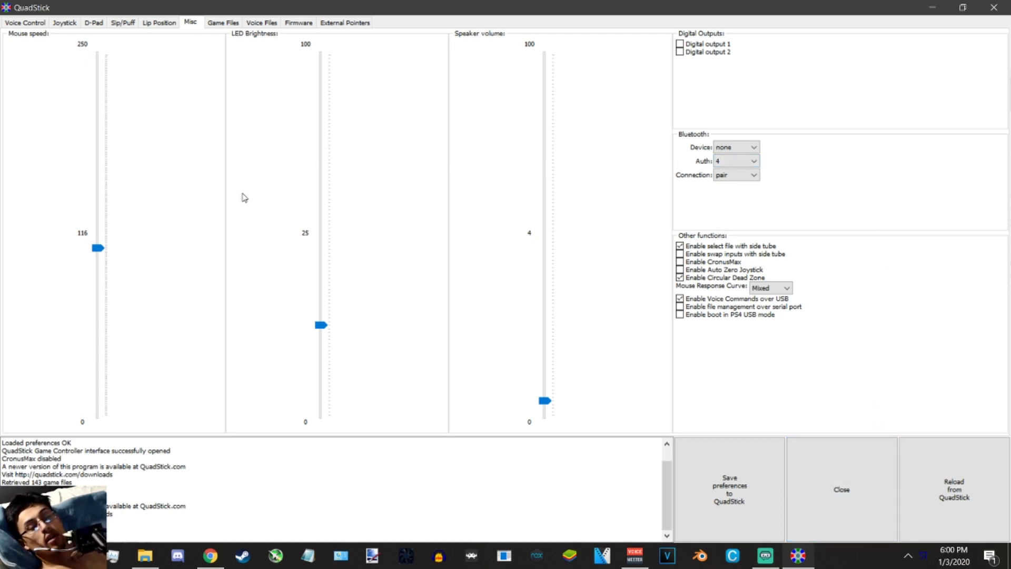
pyautogui.click(56, 28)
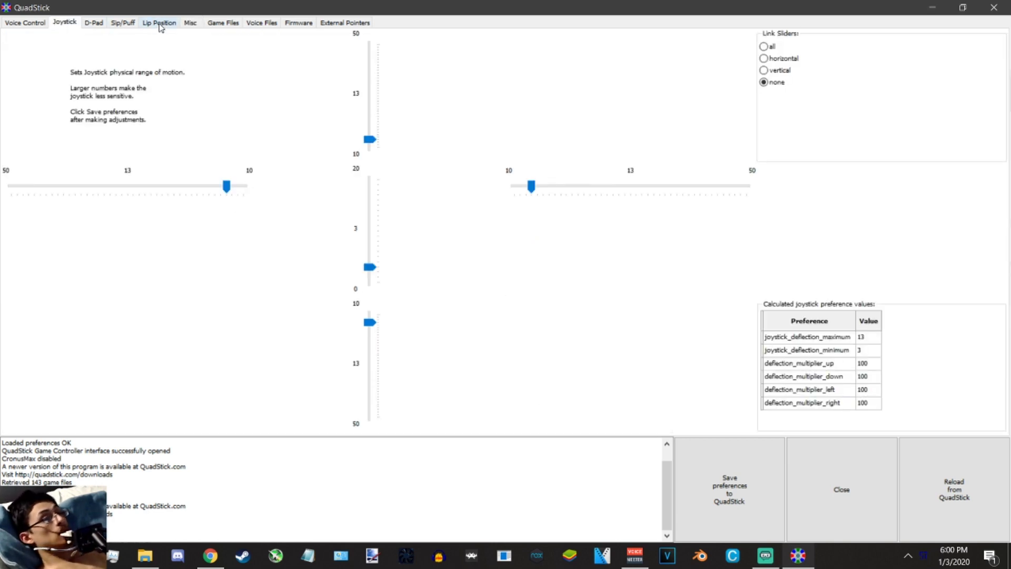
pyautogui.click(192, 23)
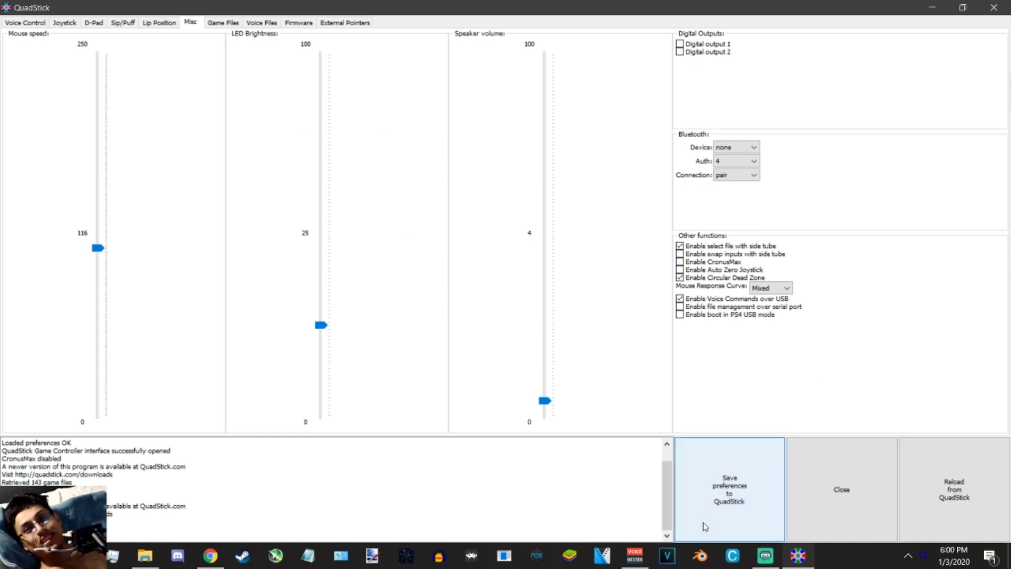
pyautogui.click(919, 525)
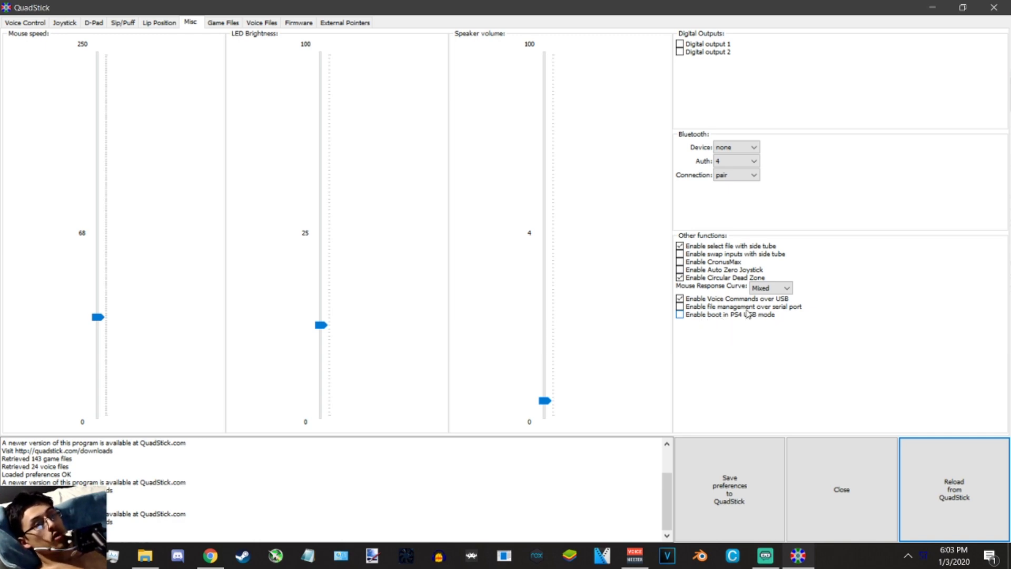
# Step: Examine the mouse response curve options and the list of available firmware builds
pyautogui.click(767, 288)
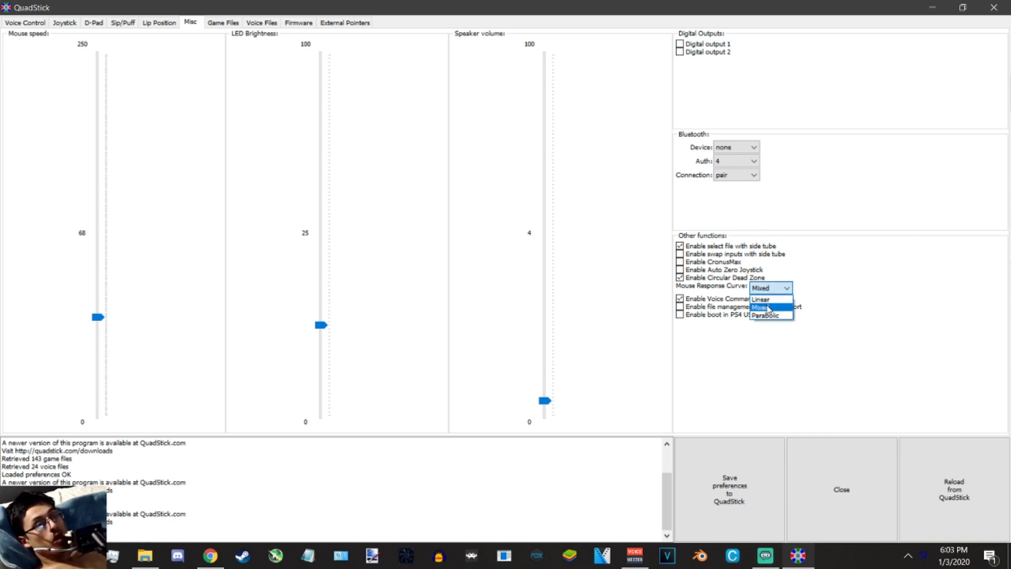
pyautogui.click(860, 309)
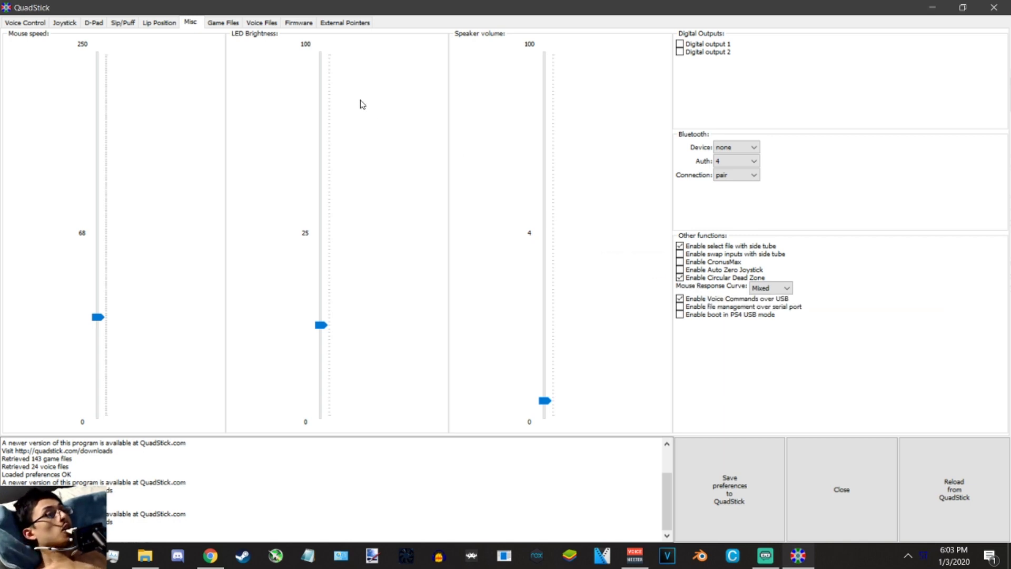
pyautogui.click(308, 25)
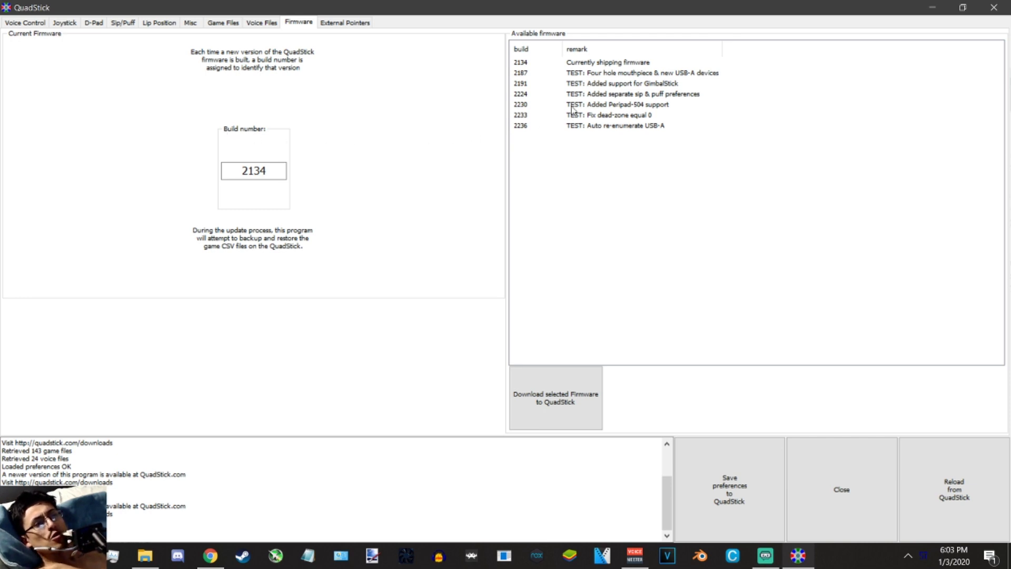
pyautogui.click(622, 61)
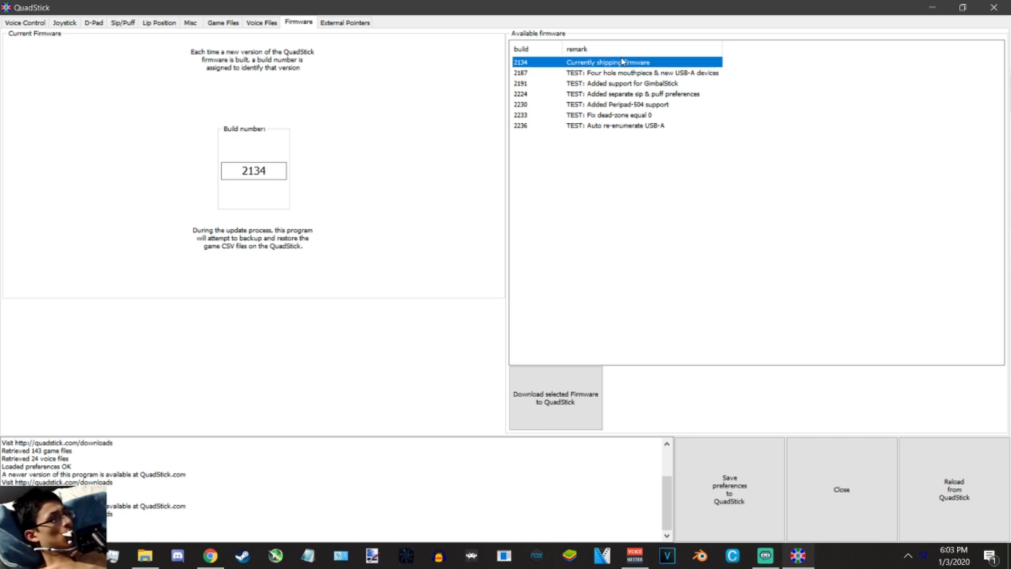
pyautogui.click(623, 116)
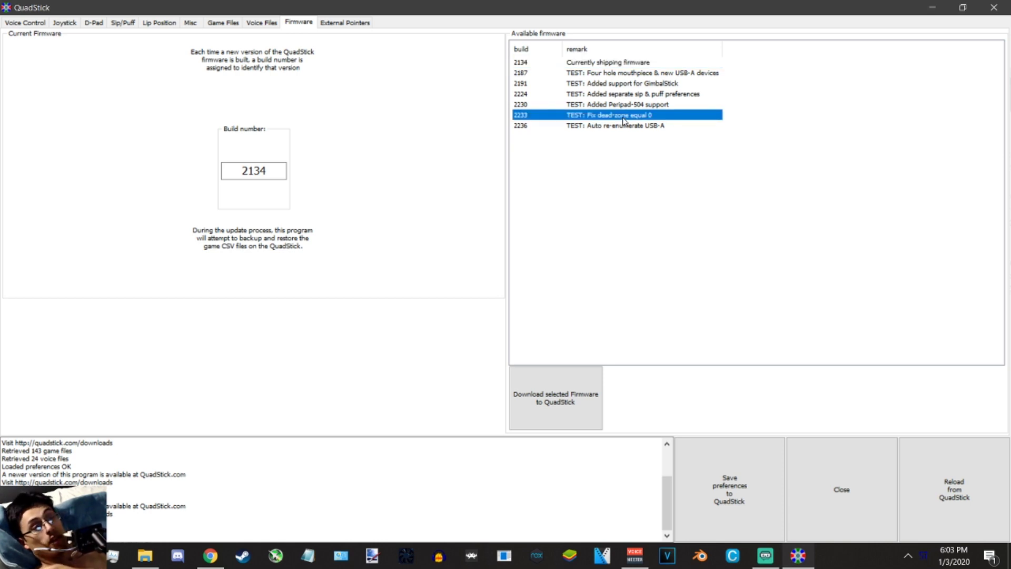
pyautogui.click(544, 192)
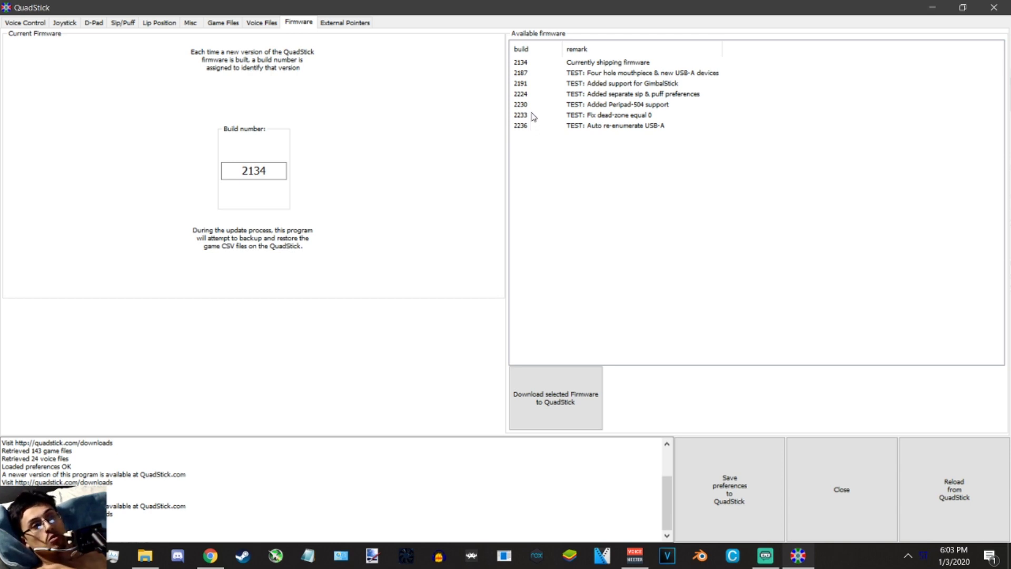
# Step: Set the joystick's center dead zone to 0, and review firmware builds 2233, 2230 and 2134
pyautogui.click(75, 27)
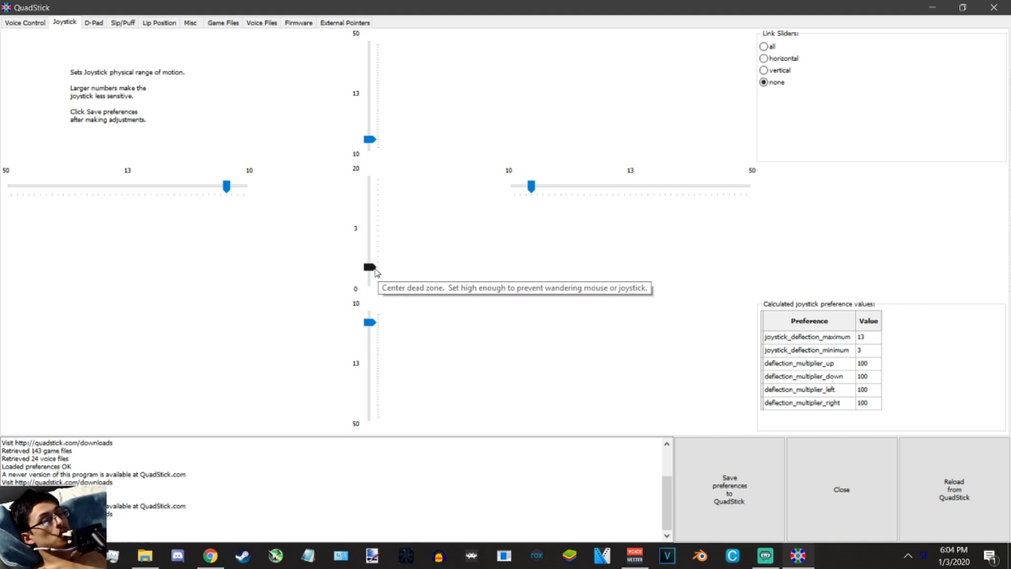
pyautogui.moveTo(377, 272); pyautogui.dragTo(375, 287)
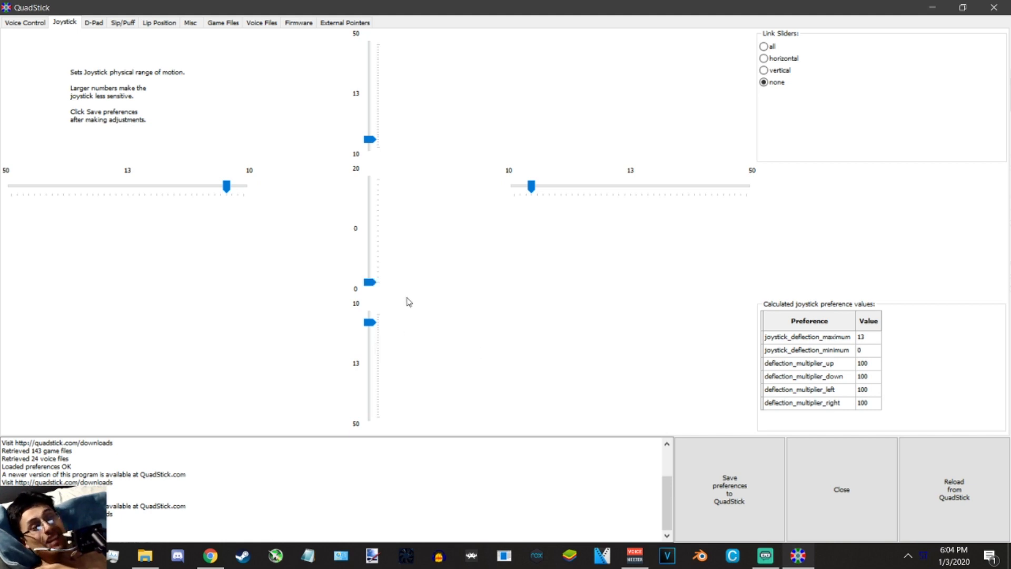
pyautogui.click(305, 25)
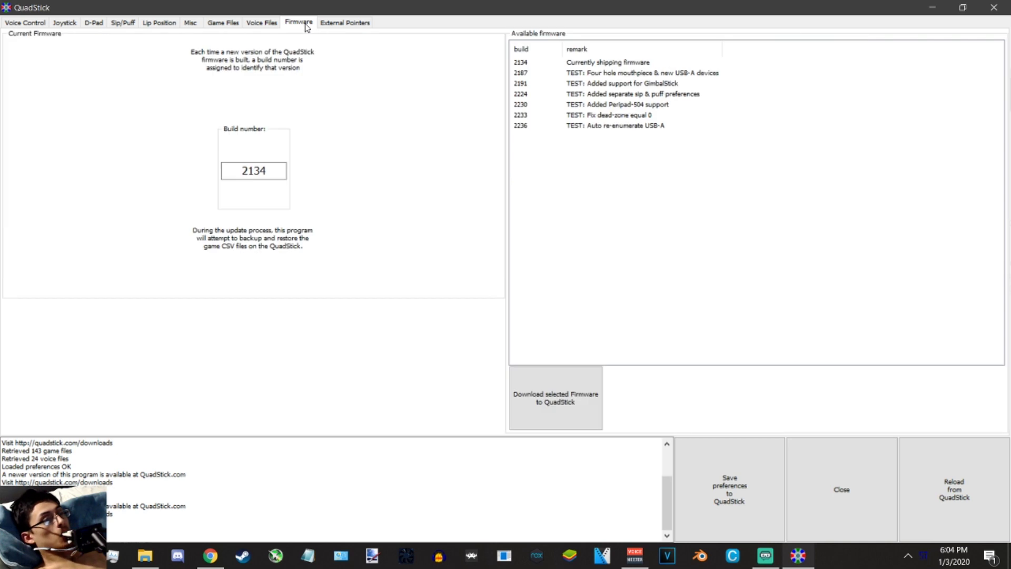
pyautogui.click(574, 116)
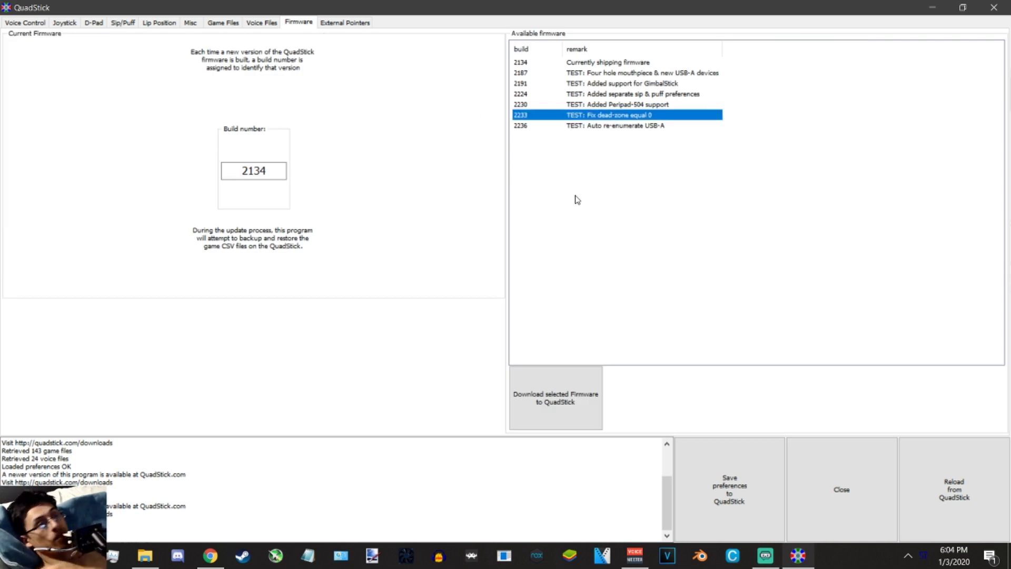
pyautogui.click(577, 200)
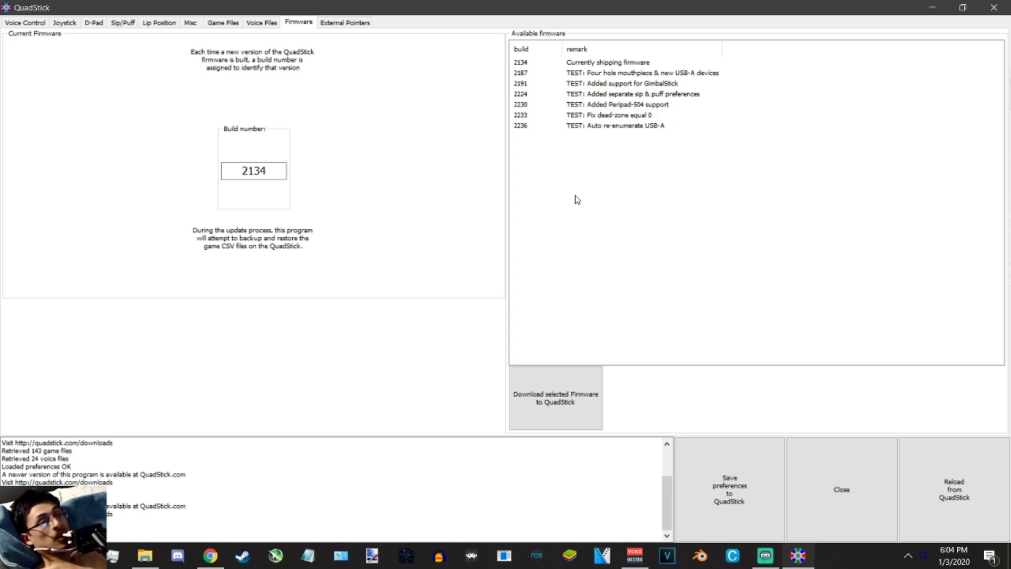
pyautogui.click(583, 105)
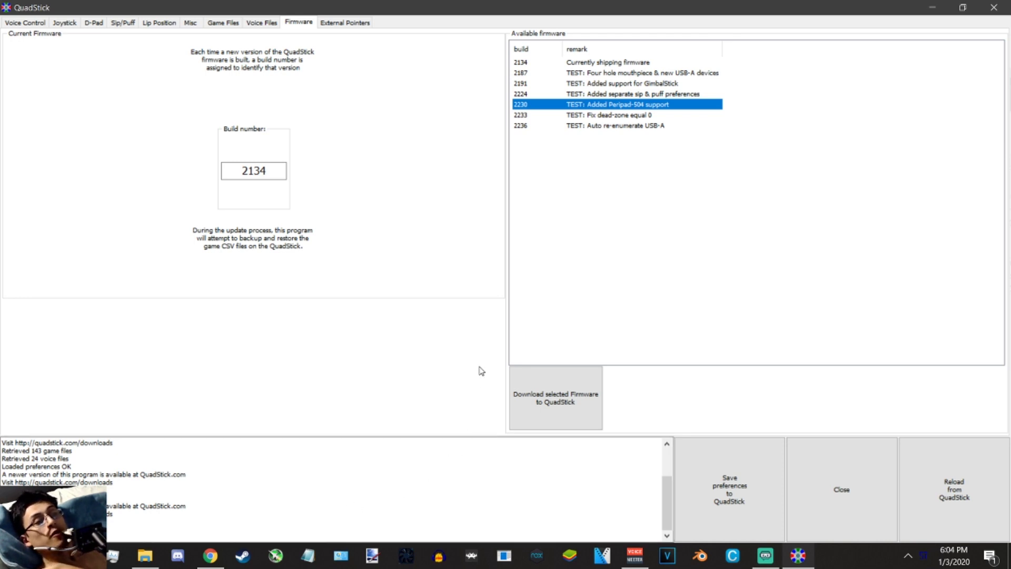
pyautogui.click(624, 62)
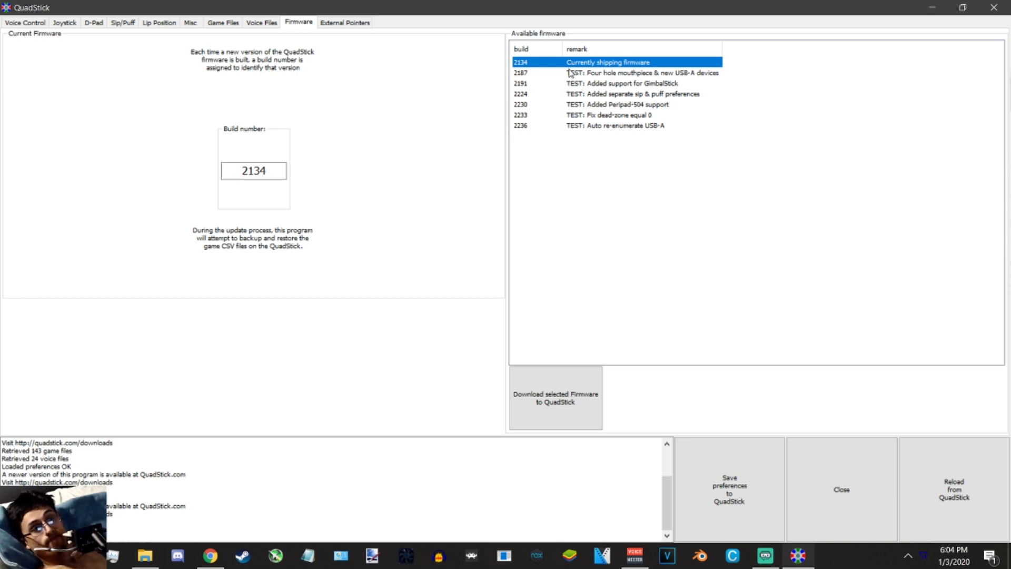
# Step: Look through the voice files and the full list of game files stored in the QuadStick
pyautogui.click(258, 23)
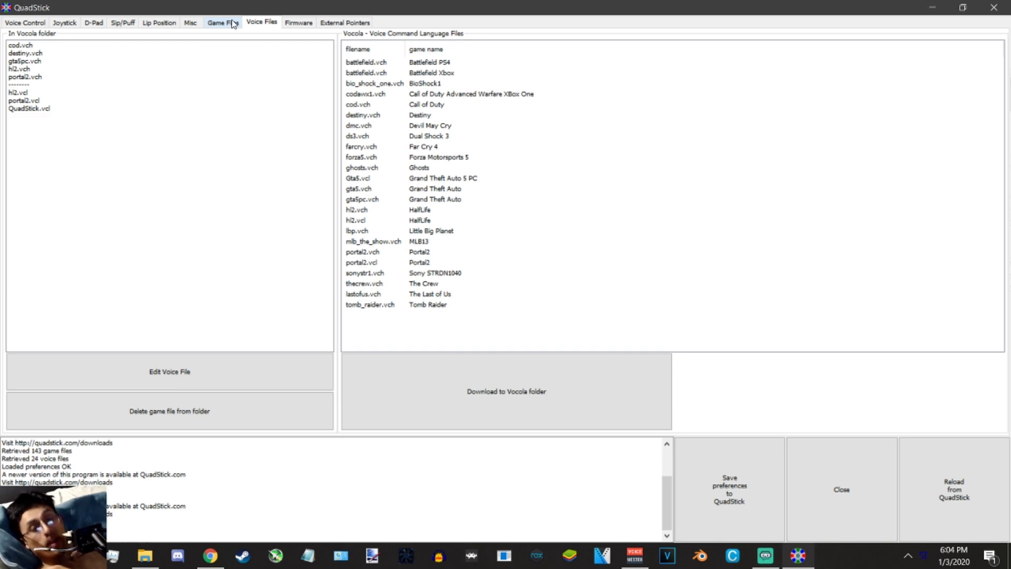
pyautogui.click(233, 23)
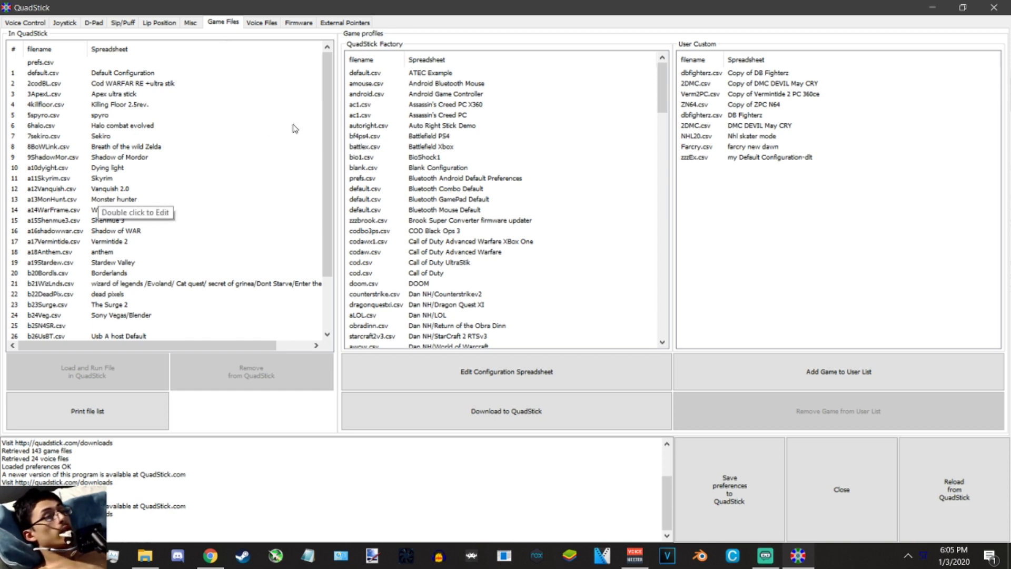
pyautogui.moveTo(325, 127); pyautogui.dragTo(324, 262)
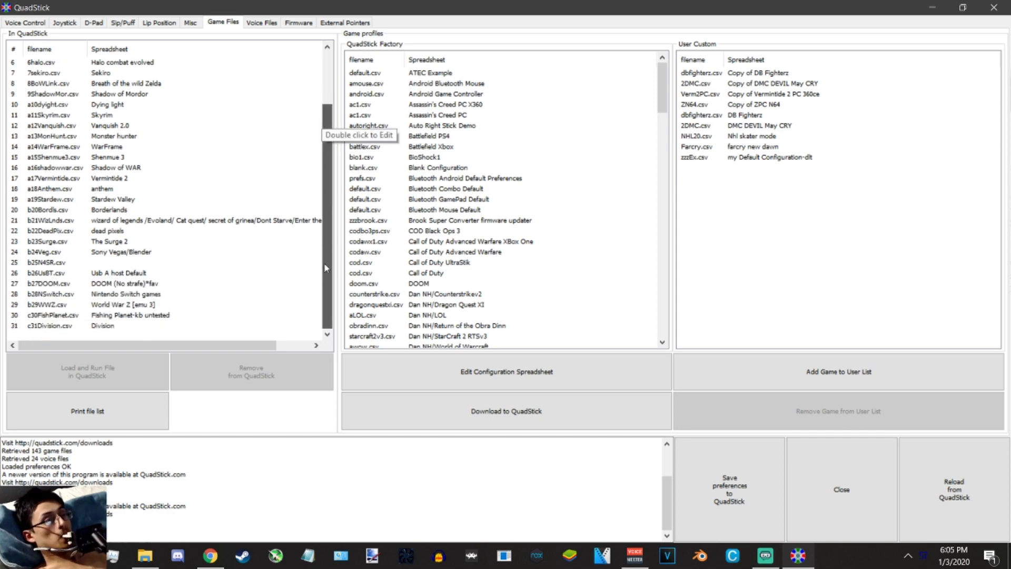
pyautogui.moveTo(321, 220); pyautogui.dragTo(324, 178)
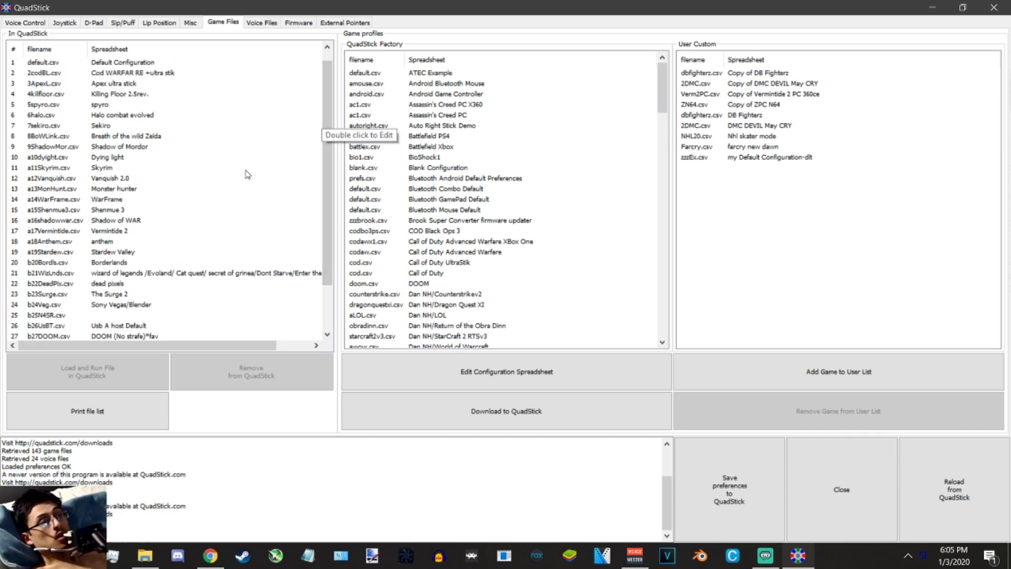
pyautogui.click(185, 253)
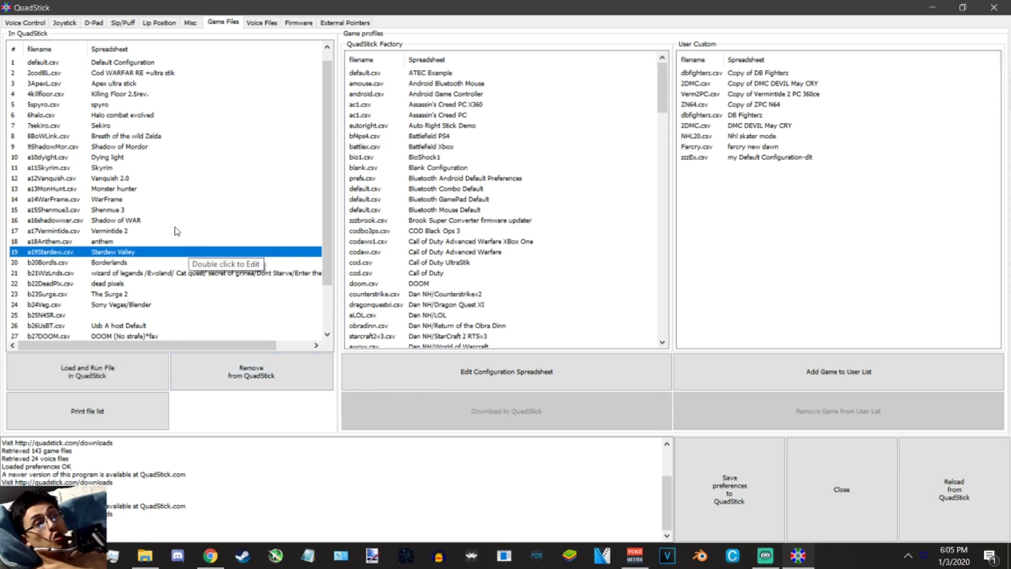
pyautogui.scroll(-2, 177, 231)
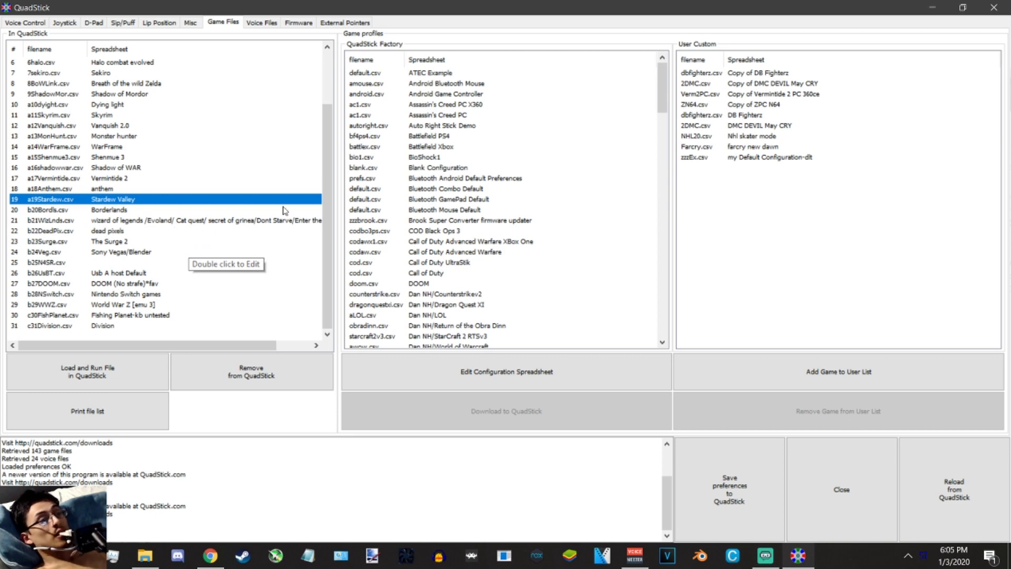
pyautogui.scroll(2, 327, 174)
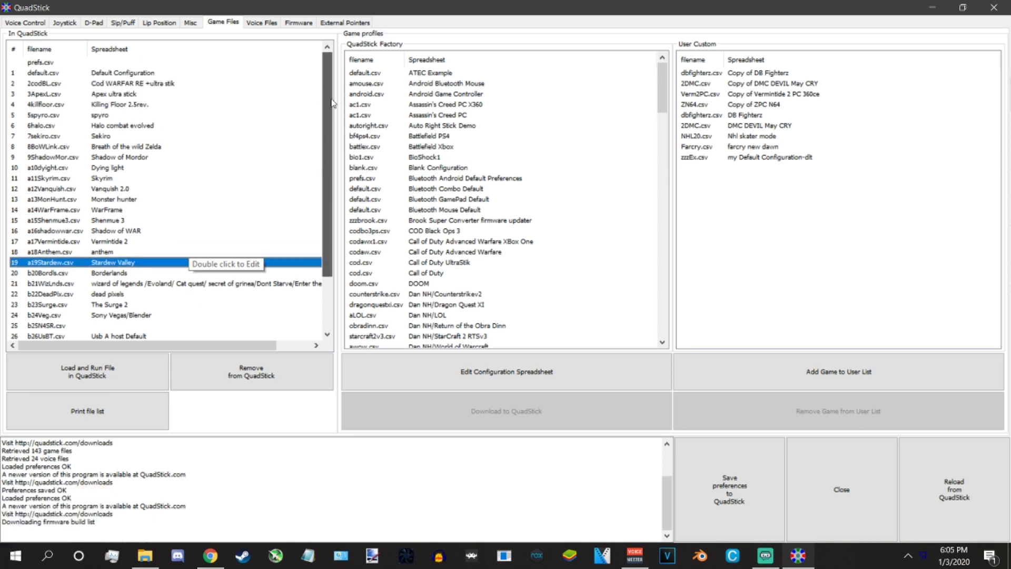
# Step: Inspect the prefs.csv, default.csv and 7sekiro.csv entries among the game files in the QuadStick
pyautogui.click(137, 74)
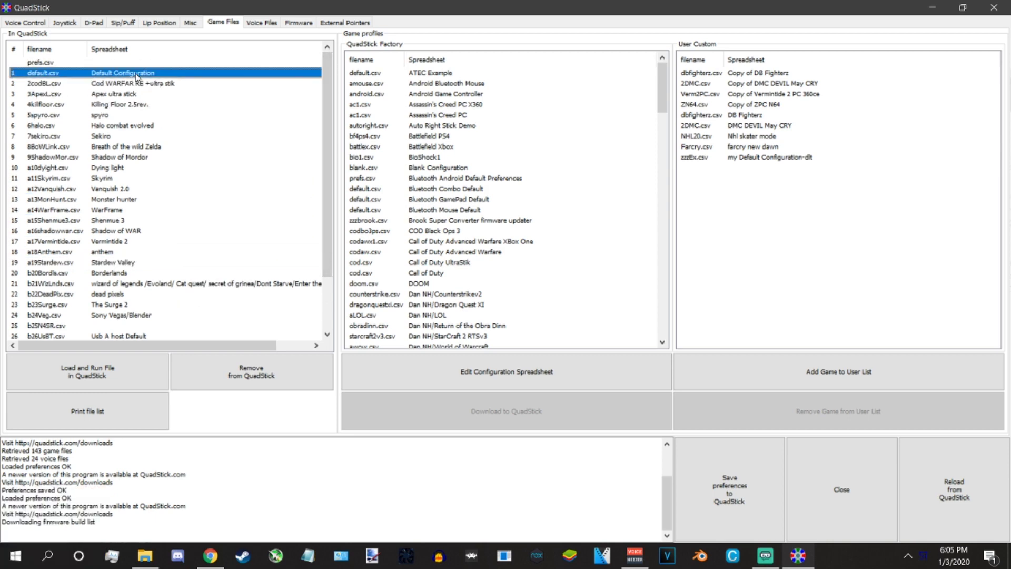
pyautogui.click(78, 62)
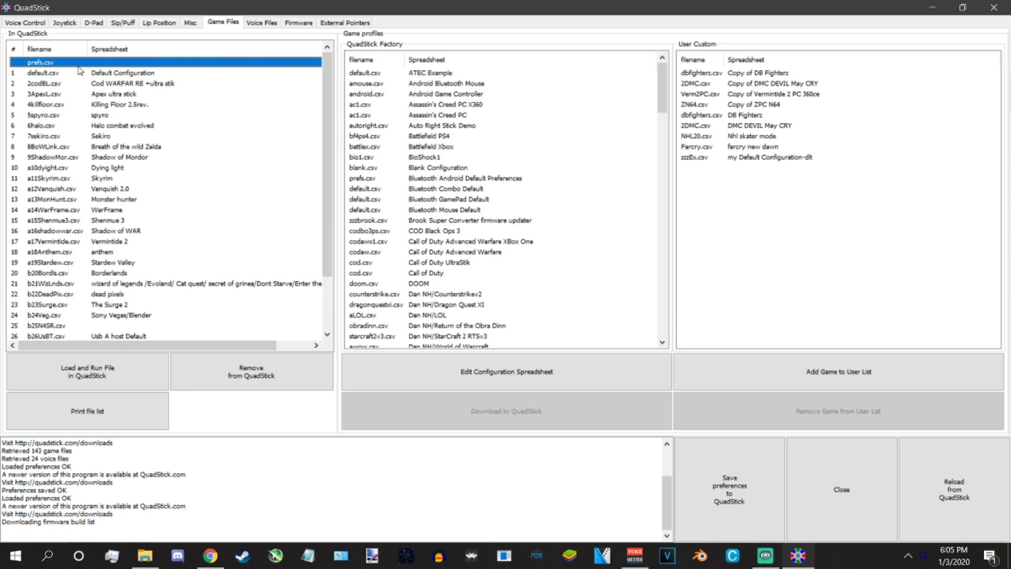
pyautogui.click(99, 74)
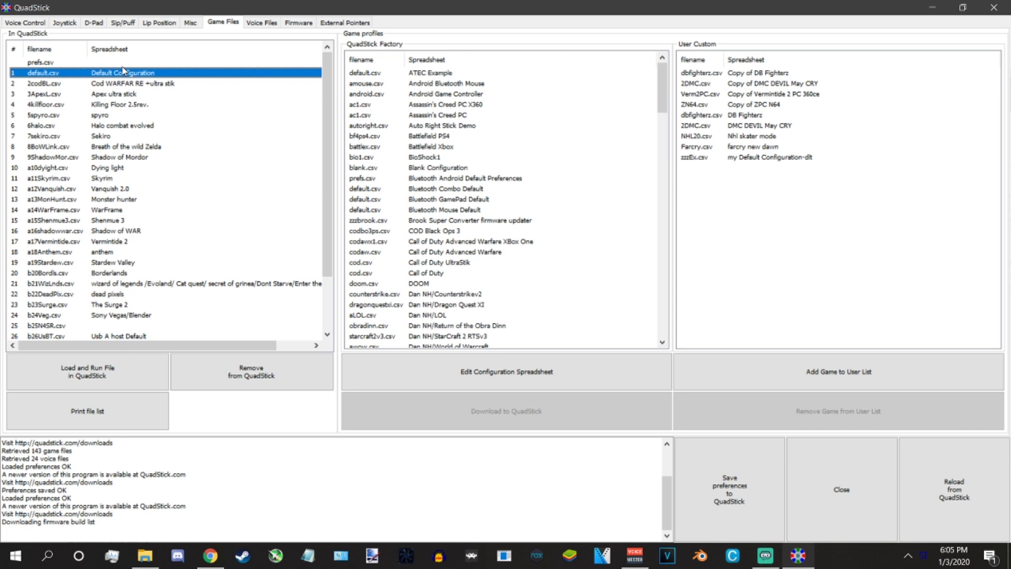
pyautogui.click(123, 66)
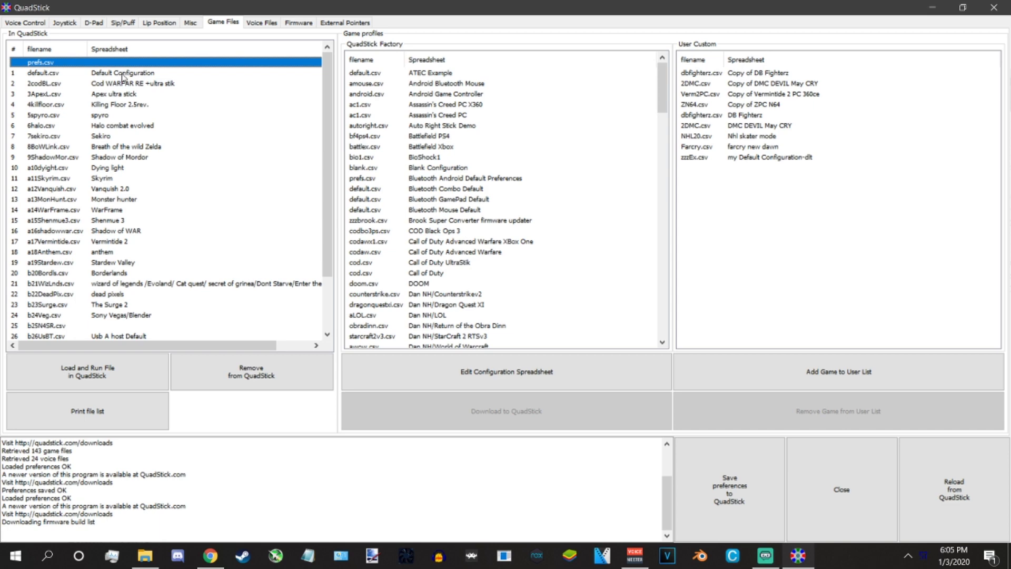
pyautogui.click(122, 74)
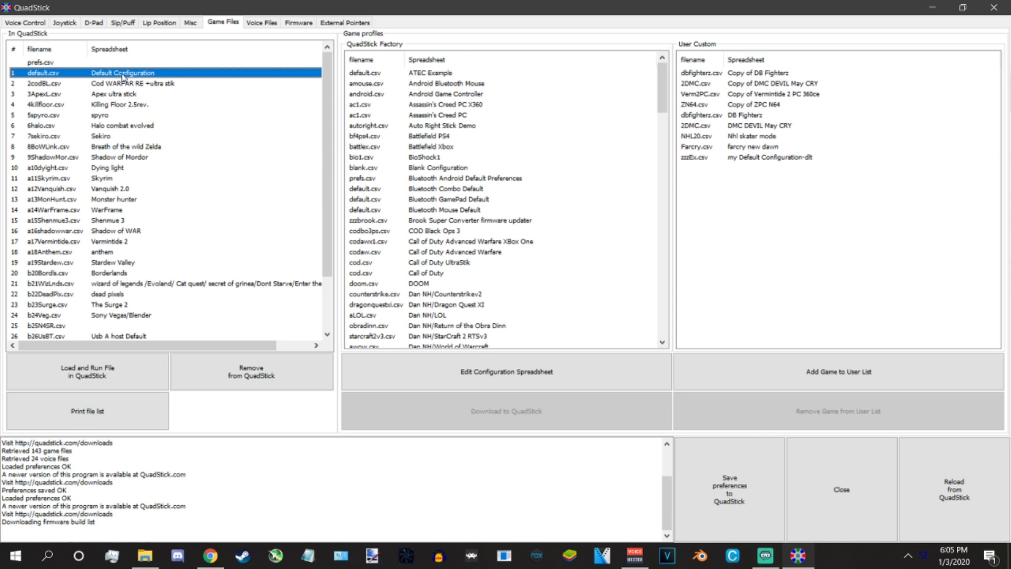
pyautogui.click(122, 137)
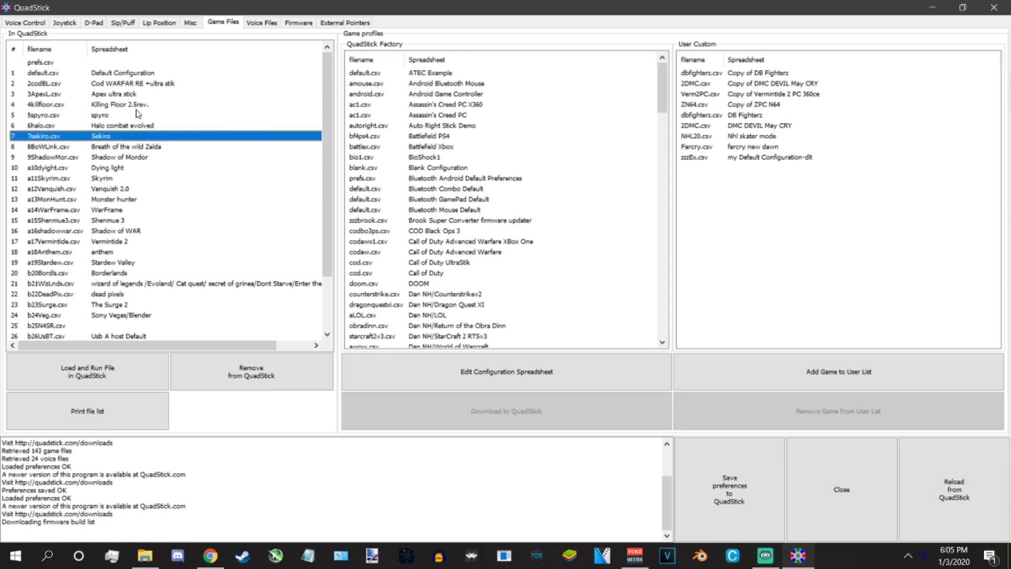
# Step: Try to remove the Default Configuration file default.csv from the QuadStick
pyautogui.click(197, 75)
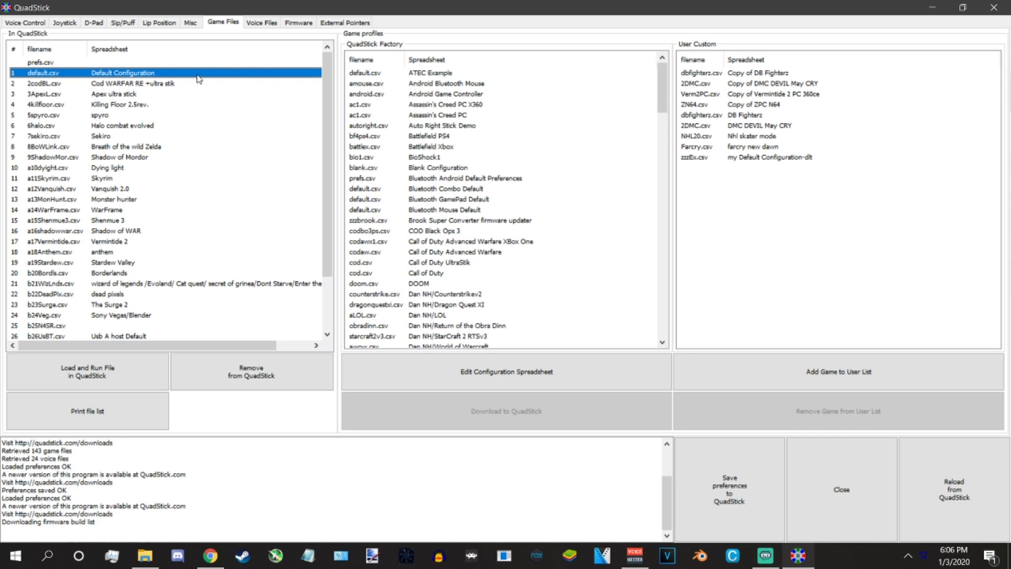
pyautogui.click(243, 365)
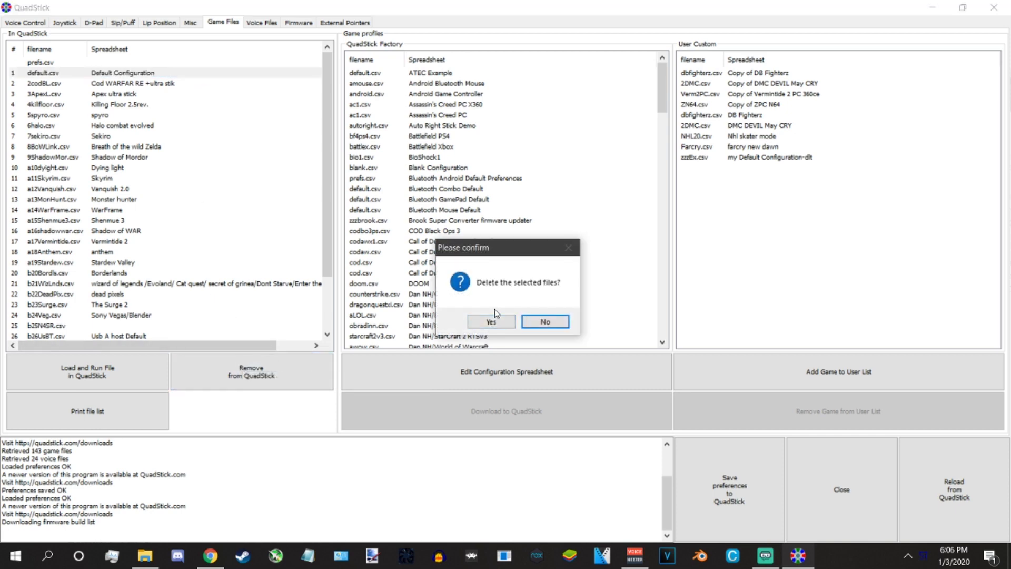
pyautogui.click(492, 321)
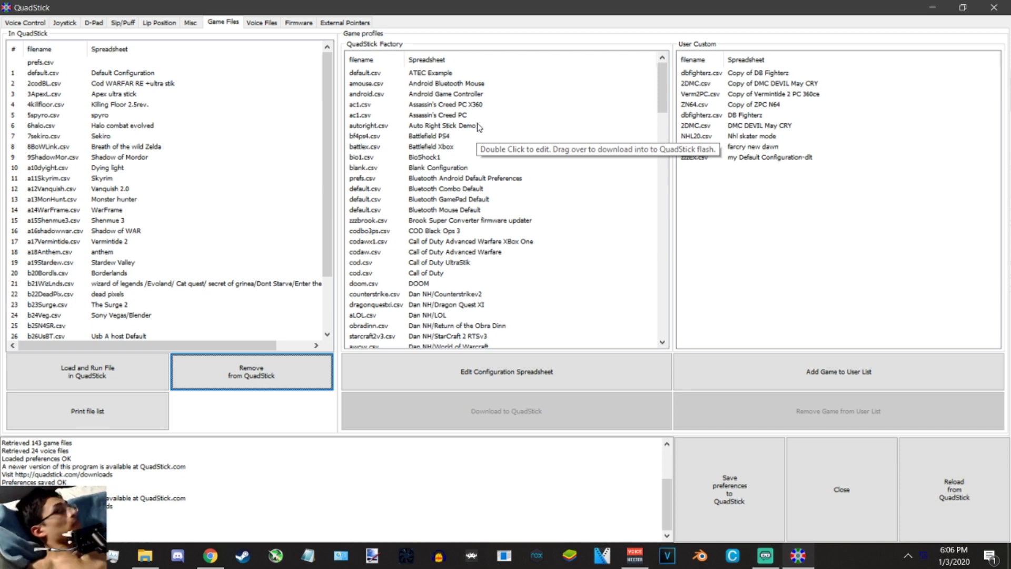
# Step: Open the configuration spreadsheet of the factory DOOM profile doom.csv and examine its outputs, functions and assigned inputs
pyautogui.click(486, 270)
pyautogui.scroll(-3, 486, 270)
pyautogui.scroll(-3, 485, 270)
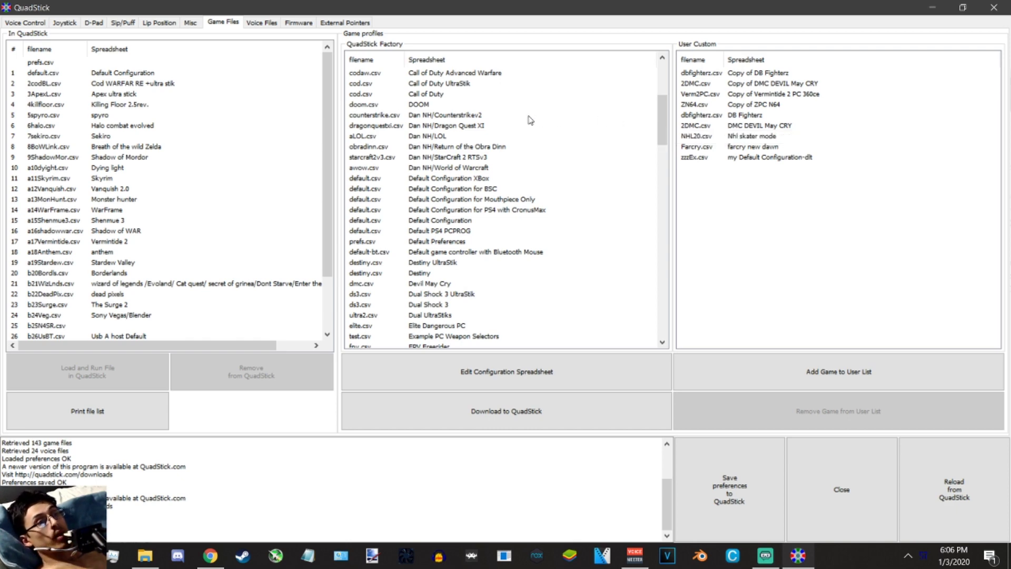
pyautogui.click(457, 107)
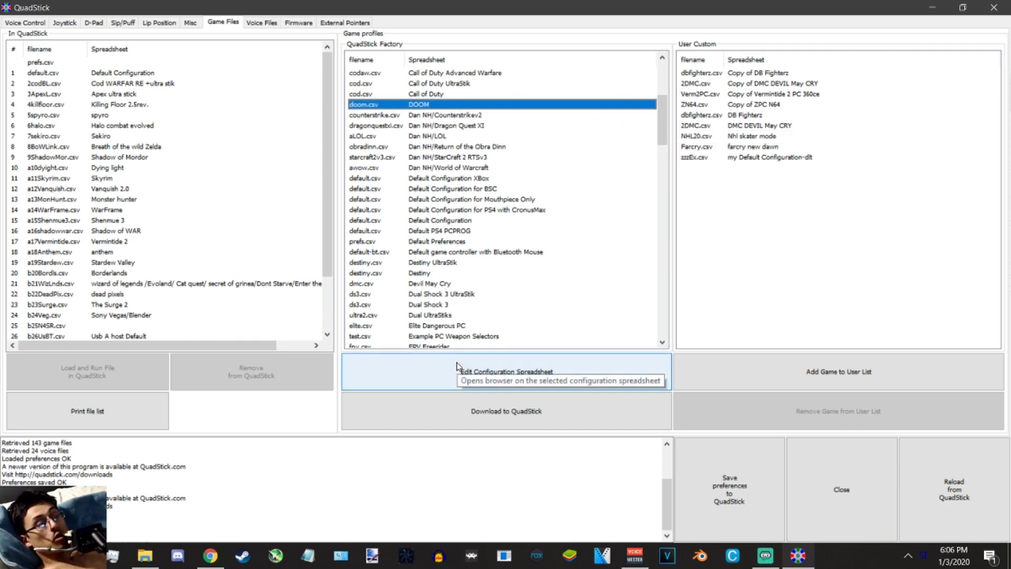
pyautogui.click(474, 373)
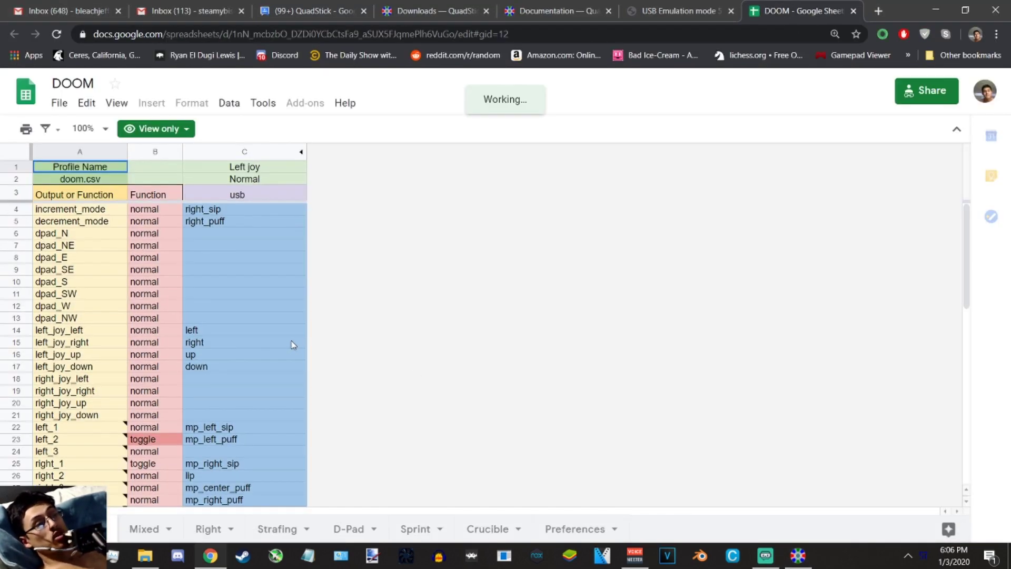
pyautogui.scroll(-2, 291, 340)
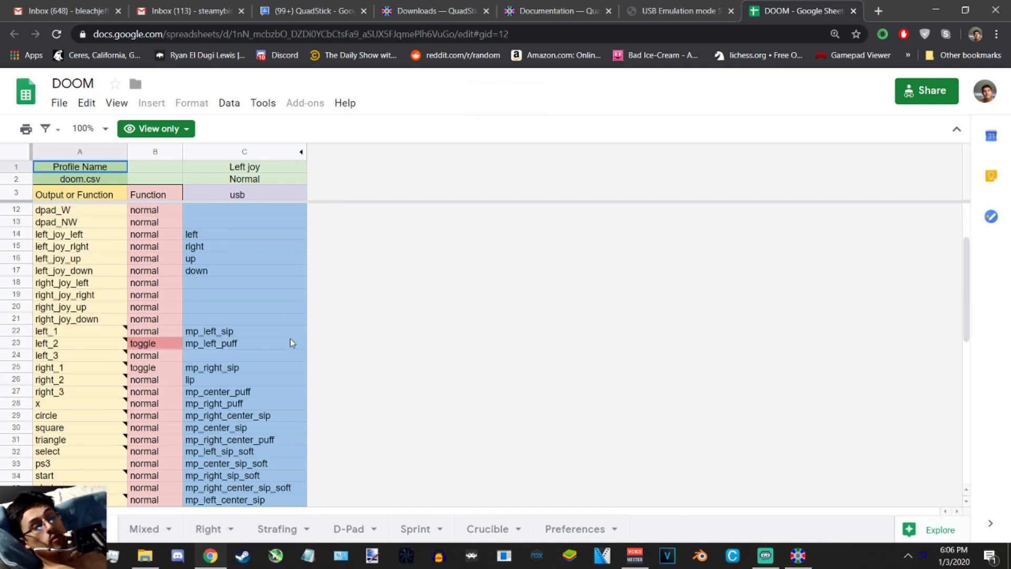
pyautogui.moveTo(100, 335)
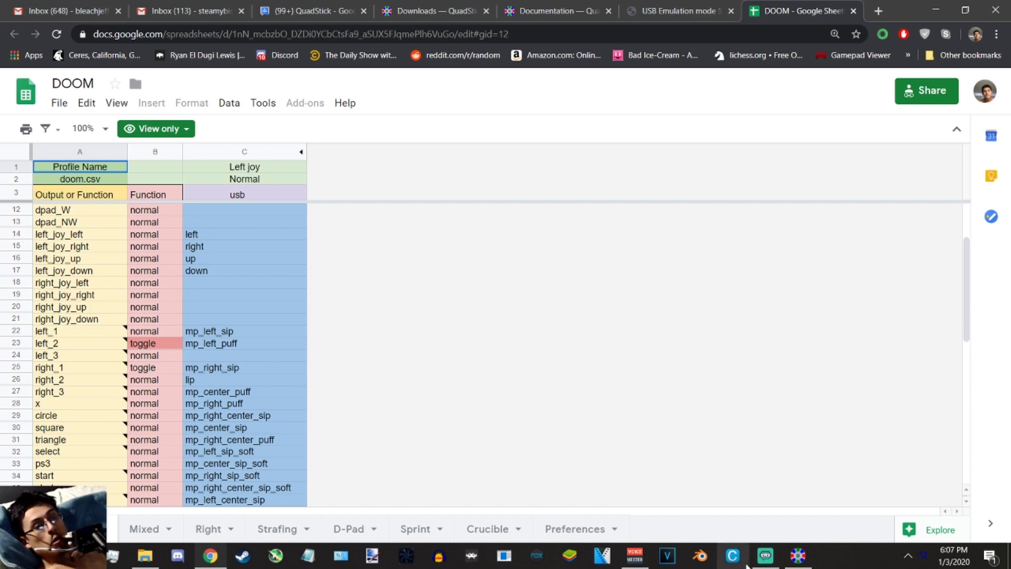
# Step: Switch back to the QuadStick program and download the factory MLB13 profile mlb13.csv into the QuadStick
pyautogui.click(811, 564)
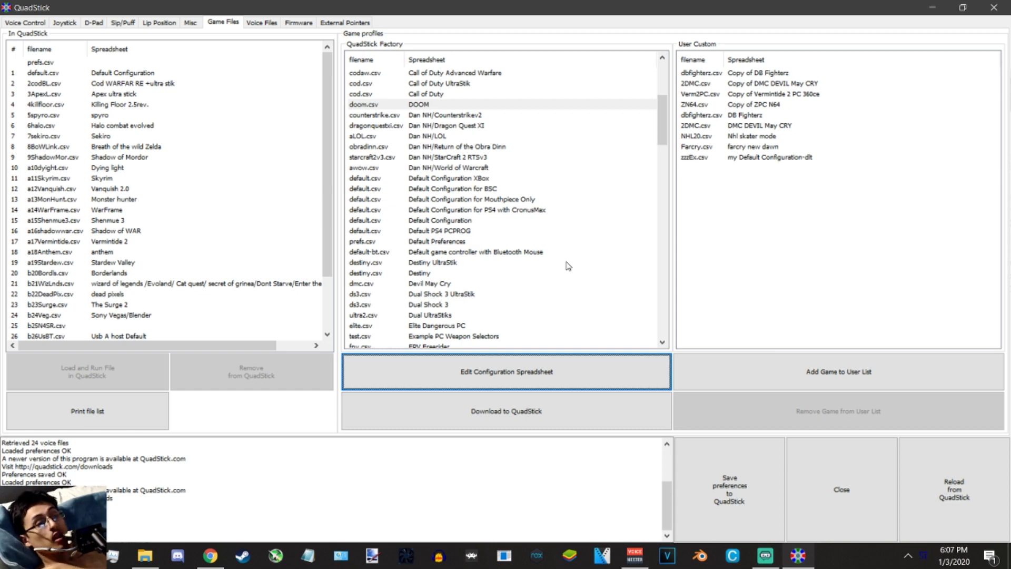
pyautogui.click(430, 104)
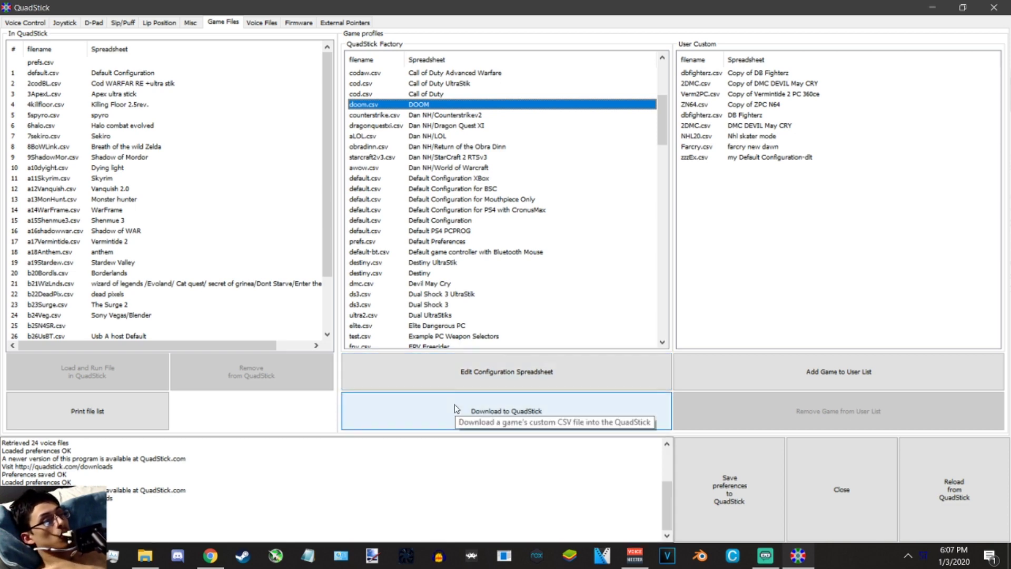
pyautogui.press('m')
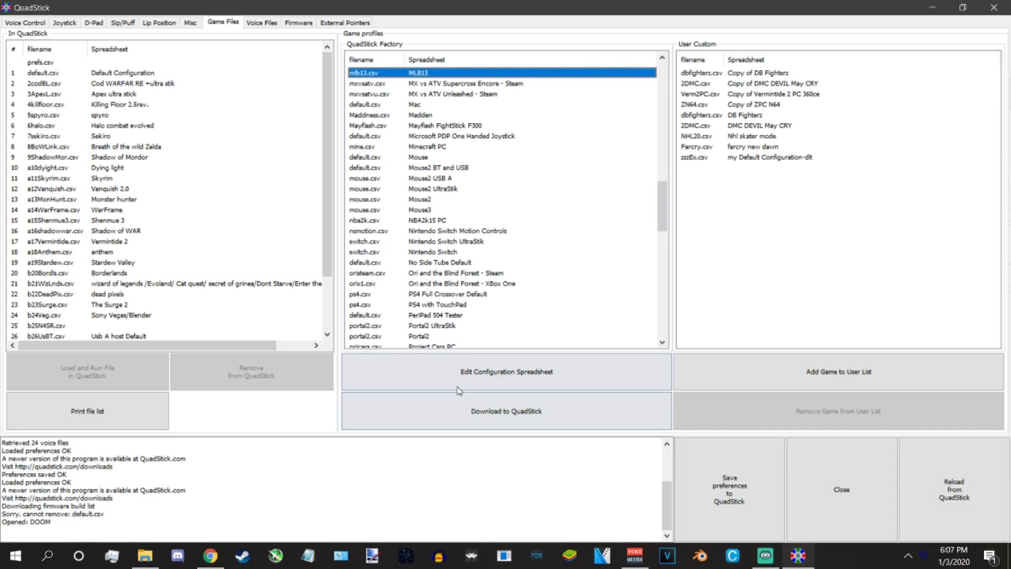
pyautogui.click(458, 402)
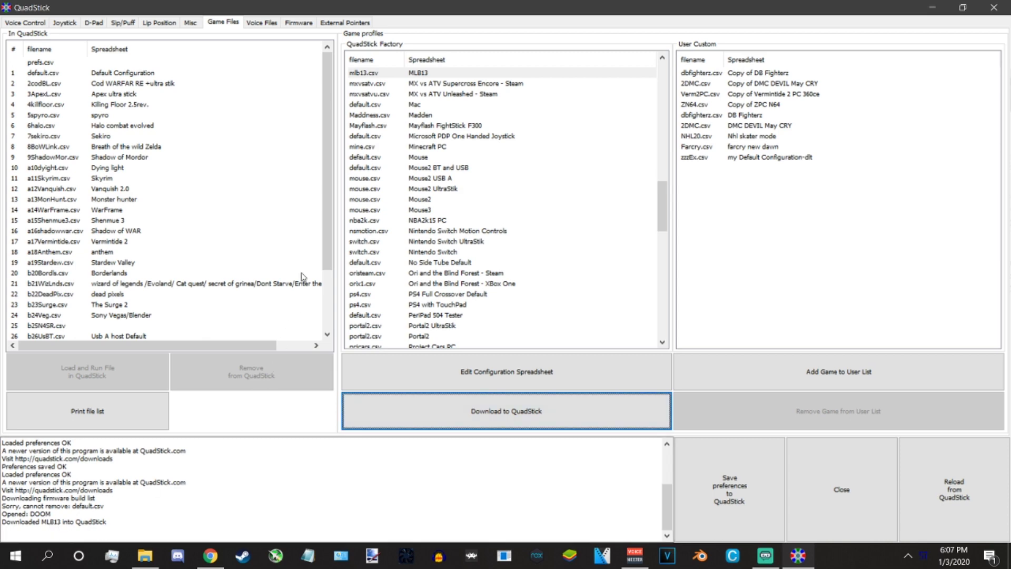
pyautogui.click(468, 74)
# Step: Remove the MLB13 game file mlb13.csv from the QuadStick and confirm its deletion
pyautogui.moveTo(324, 164); pyautogui.dragTo(324, 301)
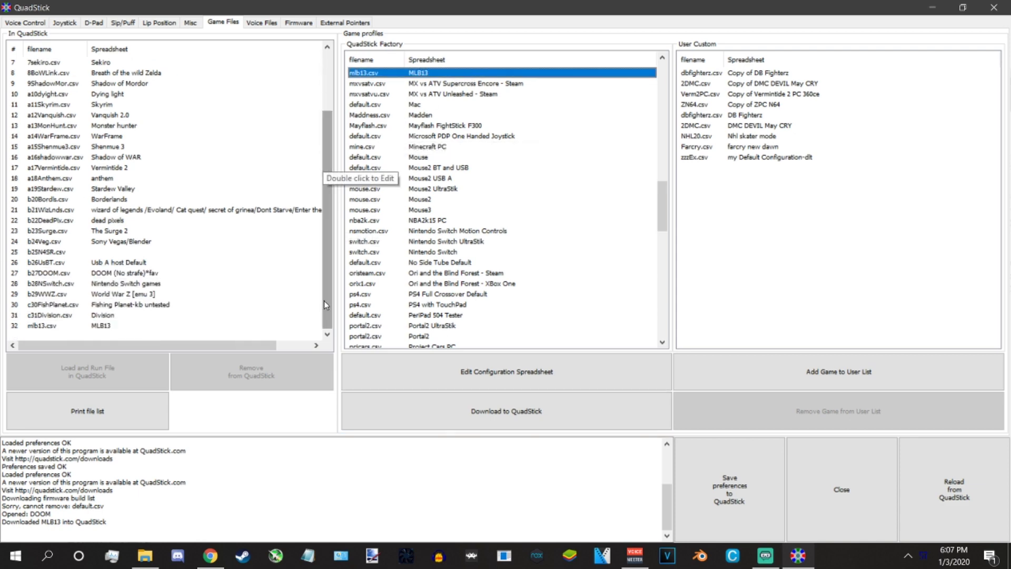
pyautogui.click(141, 326)
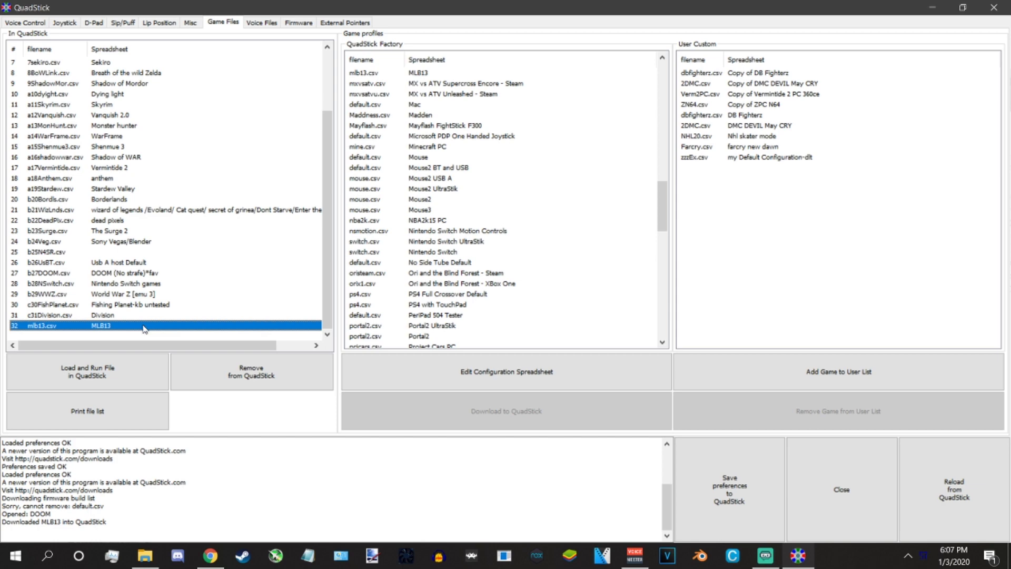
pyautogui.click(226, 372)
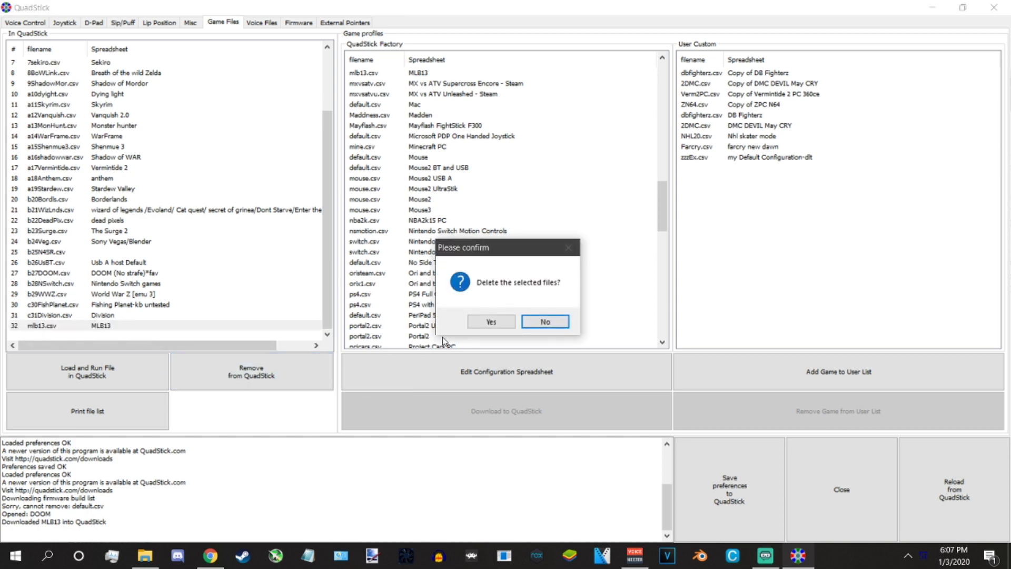
pyautogui.click(469, 326)
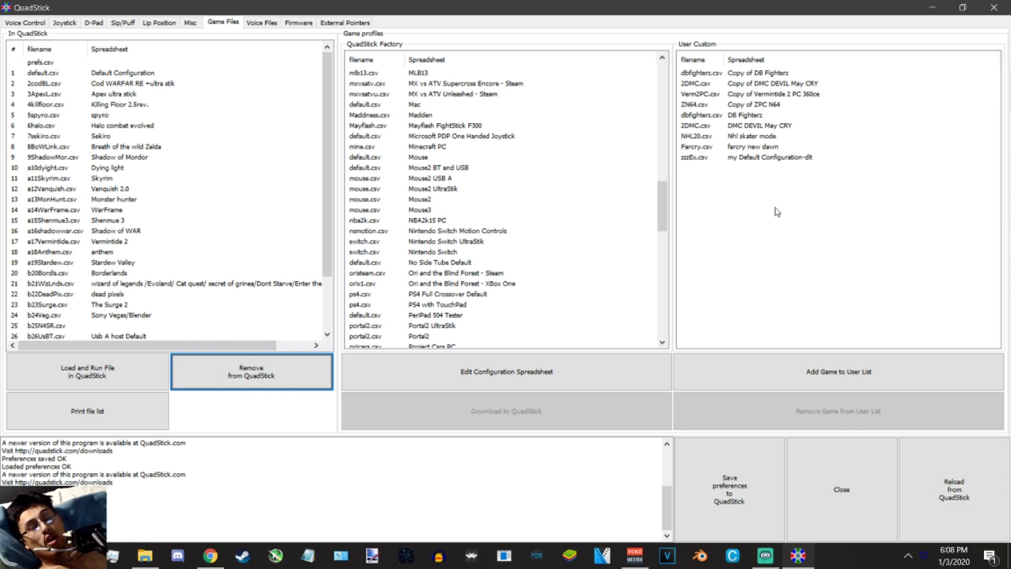
# Step: Select the Copy of ZPC N64 profile ZN64.csv among the user custom game profiles
pyautogui.click(759, 107)
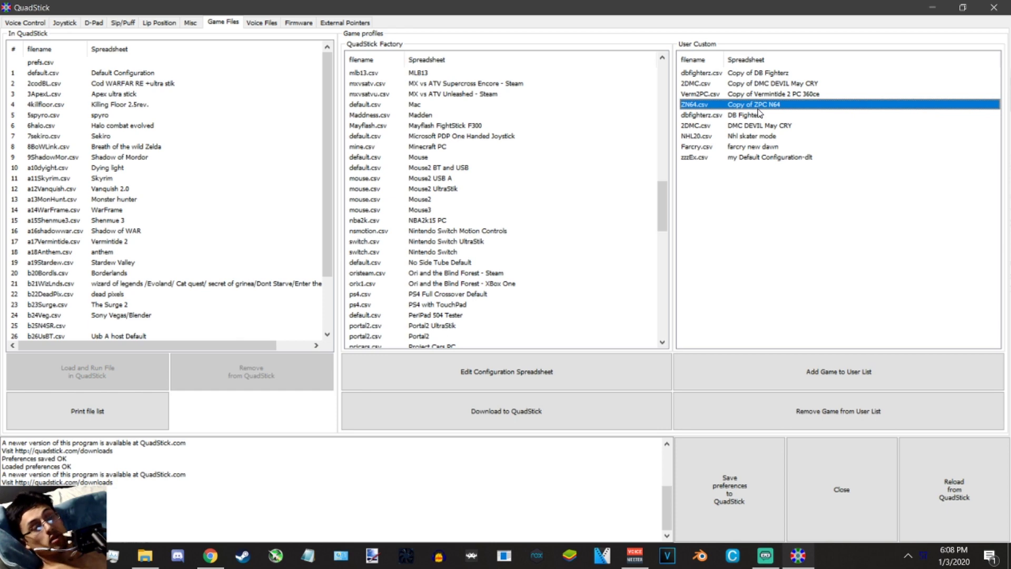